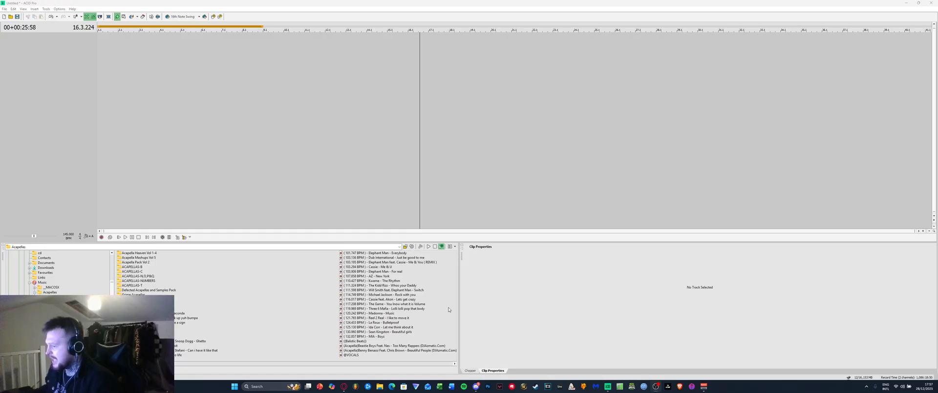
Add the Billy Gillies Crystallize MP3 from Downloads to the project as a new track
click(380, 388)
scroll(335, 218, down, 1)
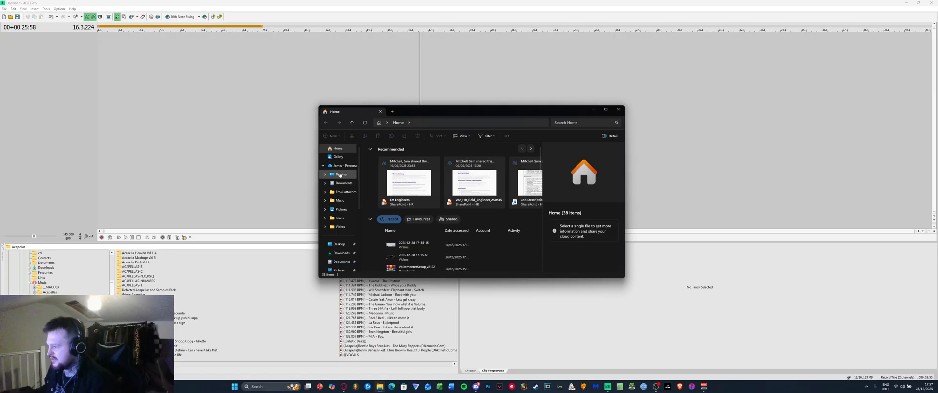
click(341, 224)
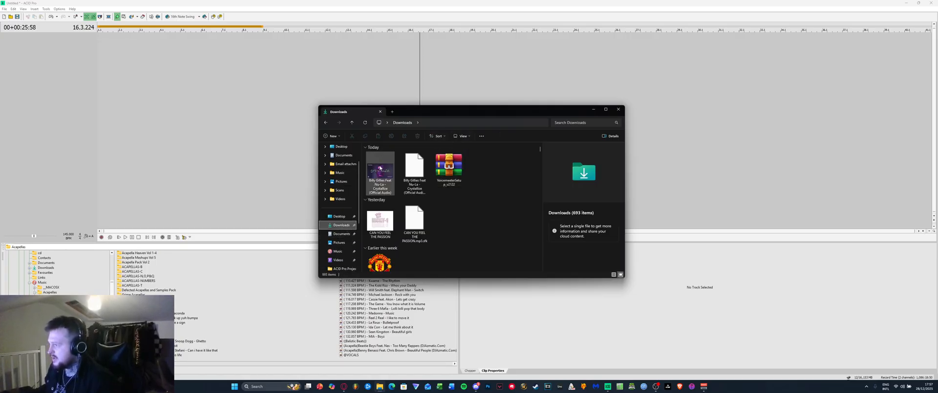
drag(382, 172, 281, 82)
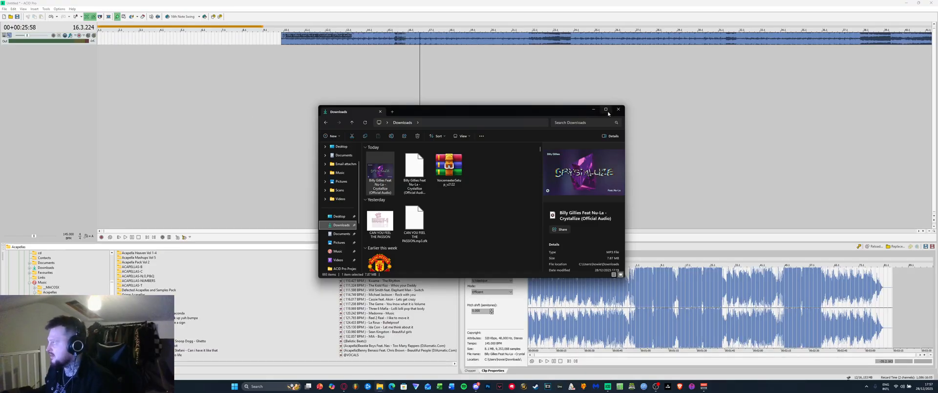
click(618, 109)
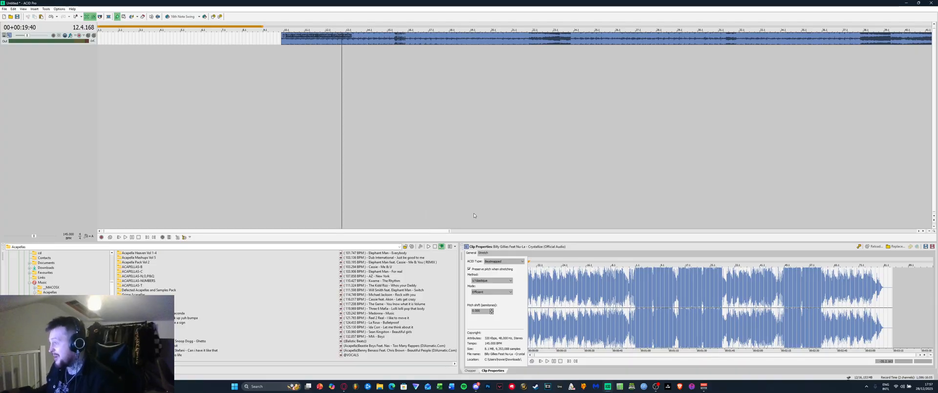
click(23, 8)
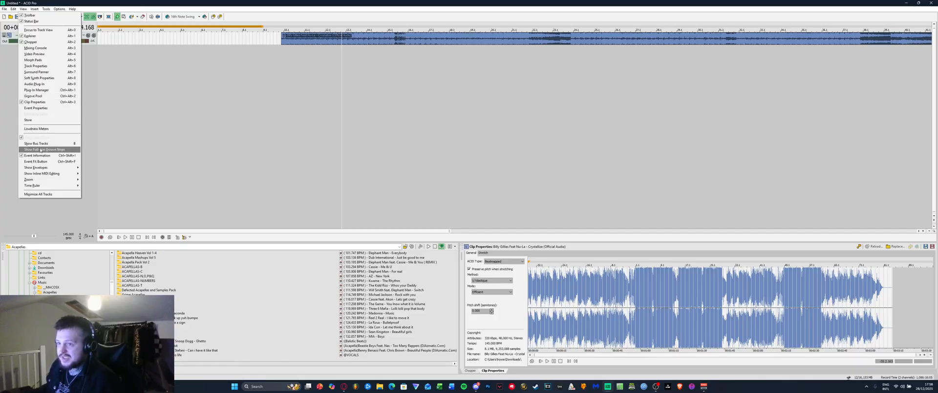
click(206, 142)
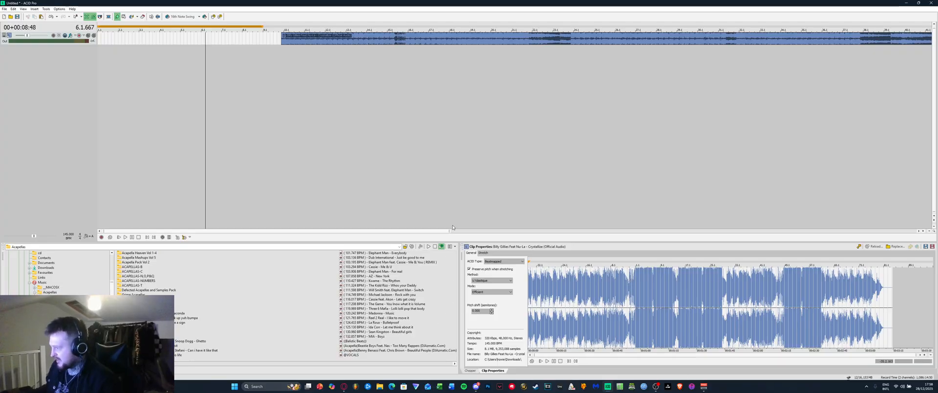
click(472, 370)
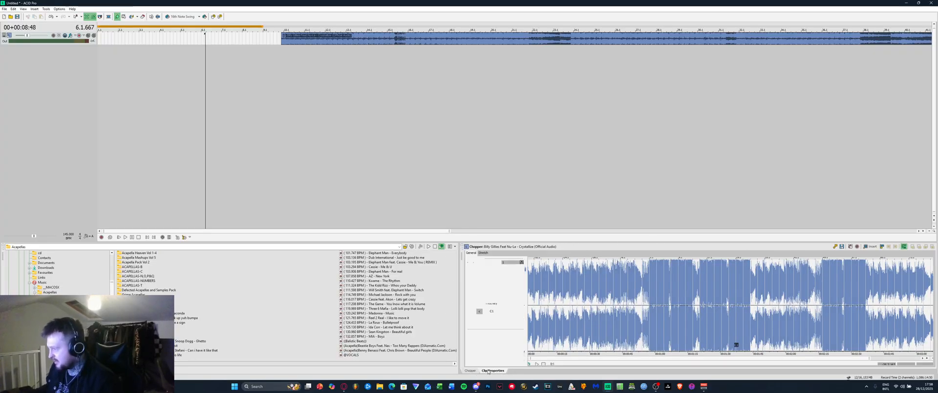
click(490, 371)
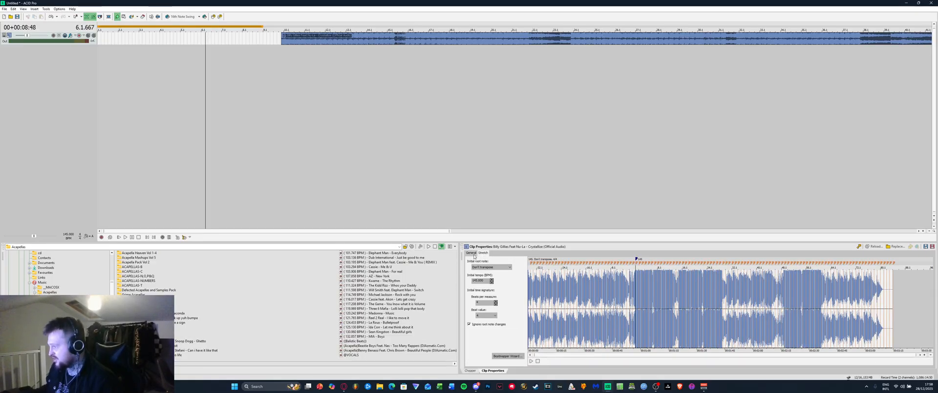
click(500, 261)
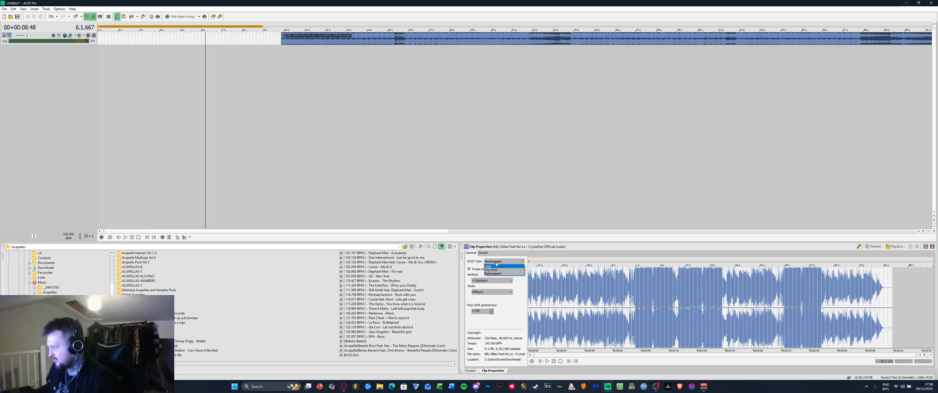
click(501, 260)
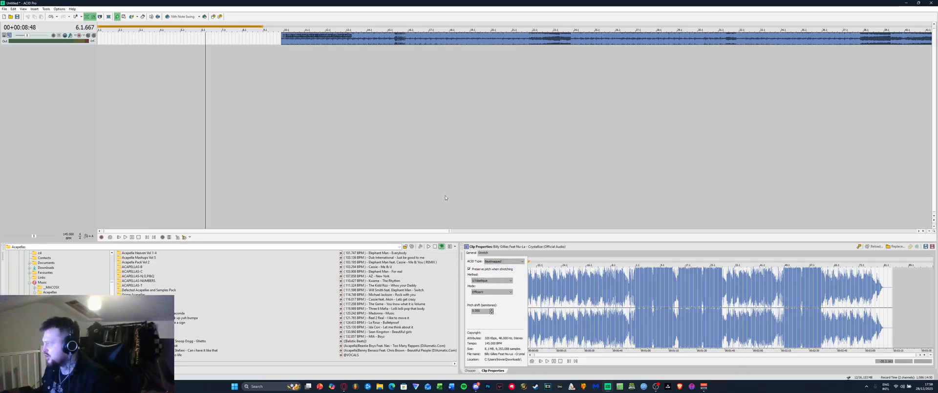
Slide the Crystallize clip later on the track and launch the Beatmapper Wizard from its Stretch settings
drag(330, 35, 413, 37)
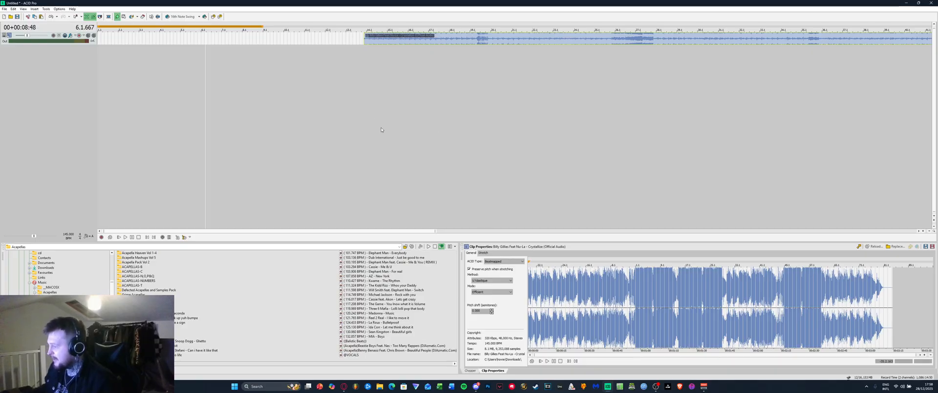
click(483, 253)
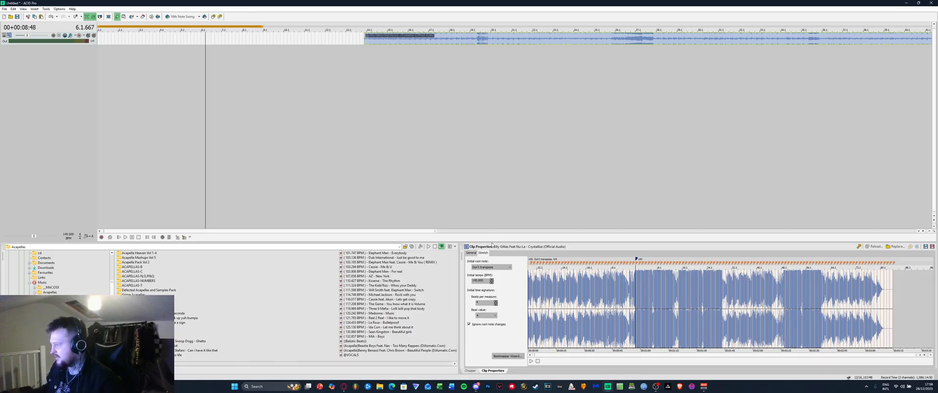
drag(496, 241, 502, 275)
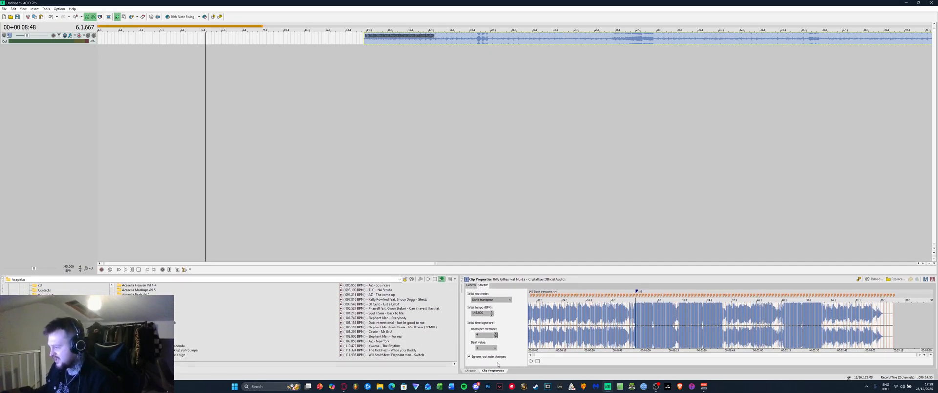
drag(476, 275, 479, 242)
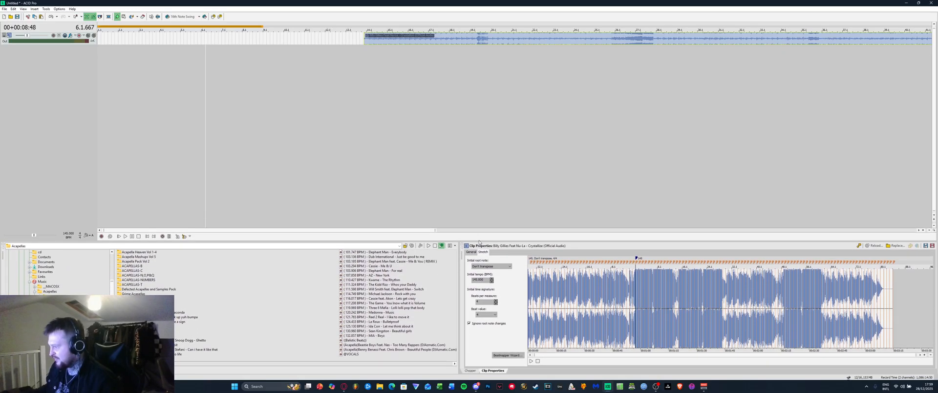
click(507, 355)
scroll(430, 154, down, 10)
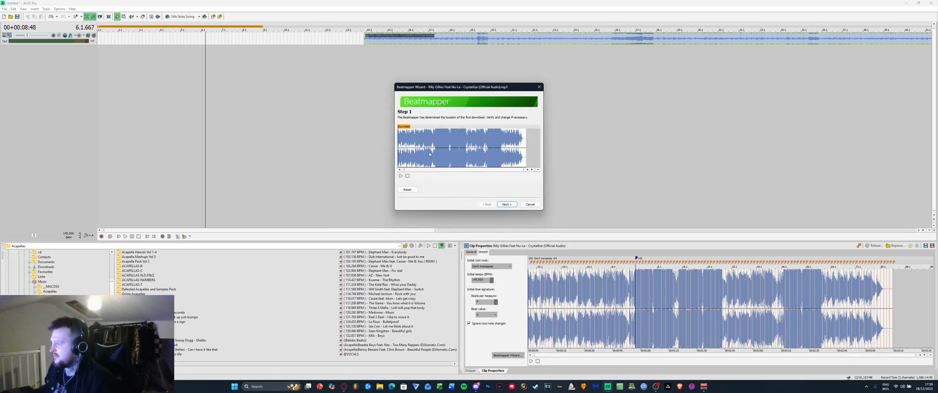
Zoom into the waveform and place the Downbeat marker near the song's first beat
scroll(432, 154, up, 5)
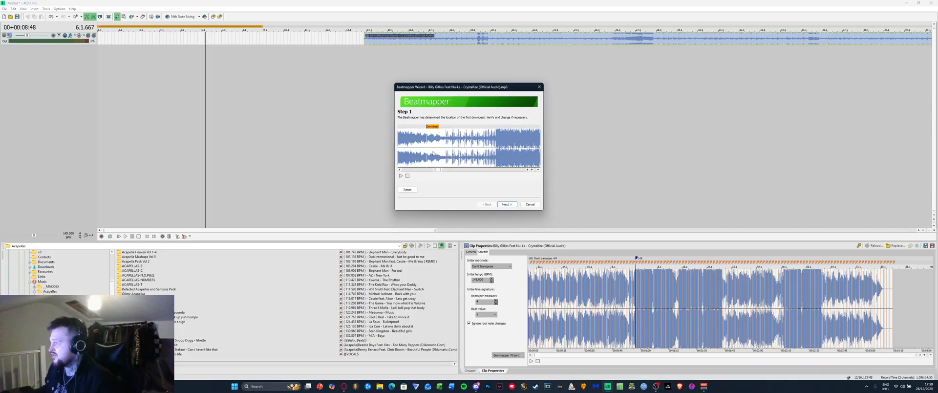
click(507, 152)
scroll(506, 152, up, 4)
click(462, 151)
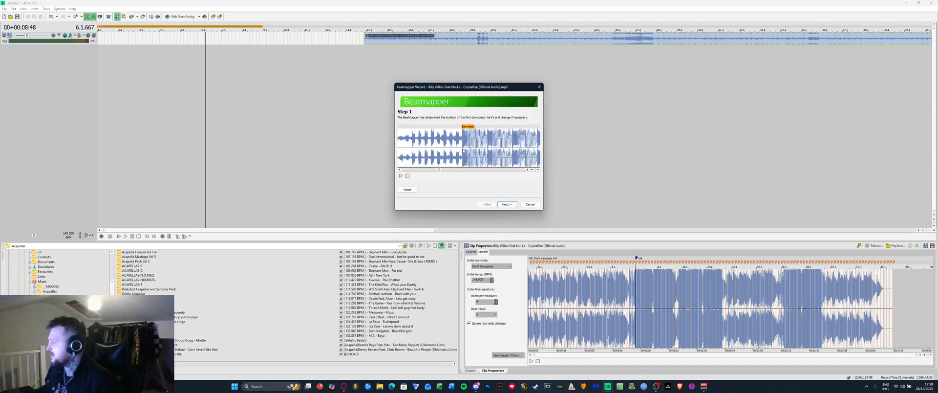
scroll(464, 151, up, 3)
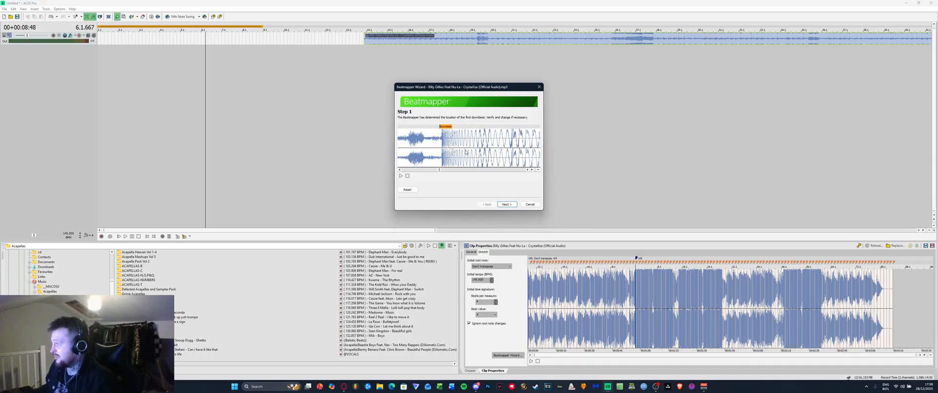
scroll(466, 152, down, 2)
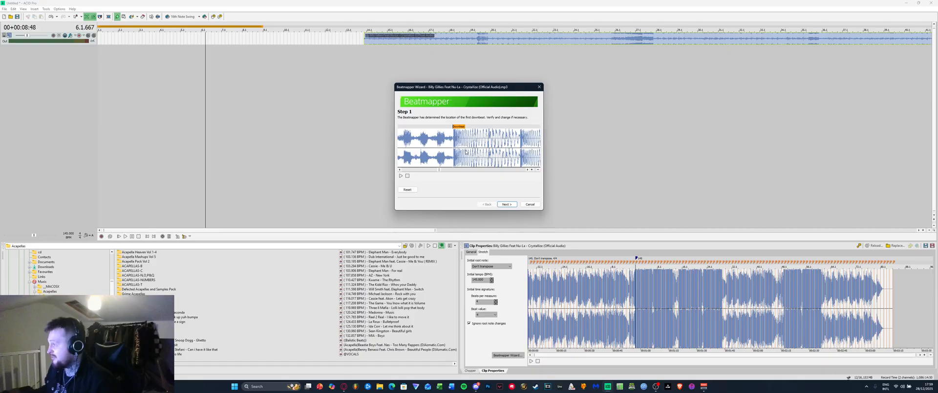
scroll(466, 152, down, 1)
scroll(477, 156, down, 1)
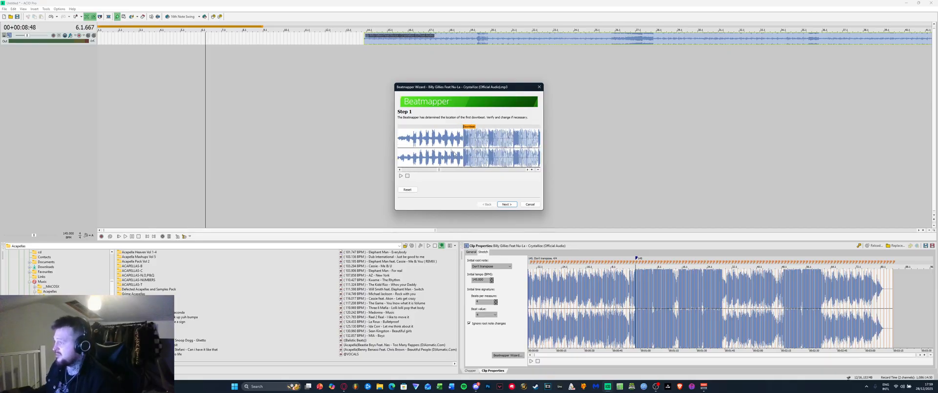
click(415, 150)
click(477, 148)
scroll(476, 148, up, 1)
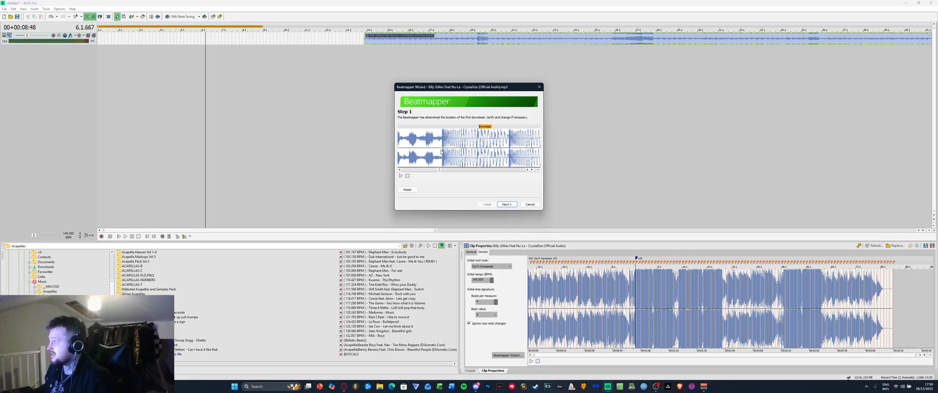
Fine-tune the Downbeat marker onto the first transient and advance to Step 2
scroll(445, 151, down, 1)
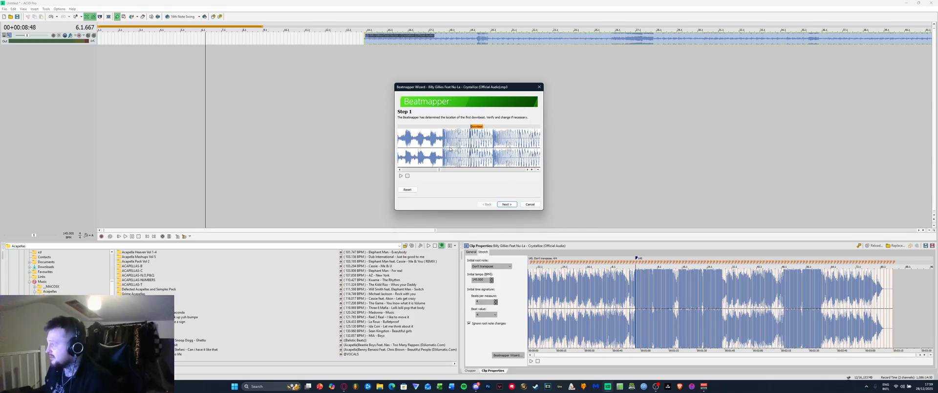
scroll(439, 148, down, 1)
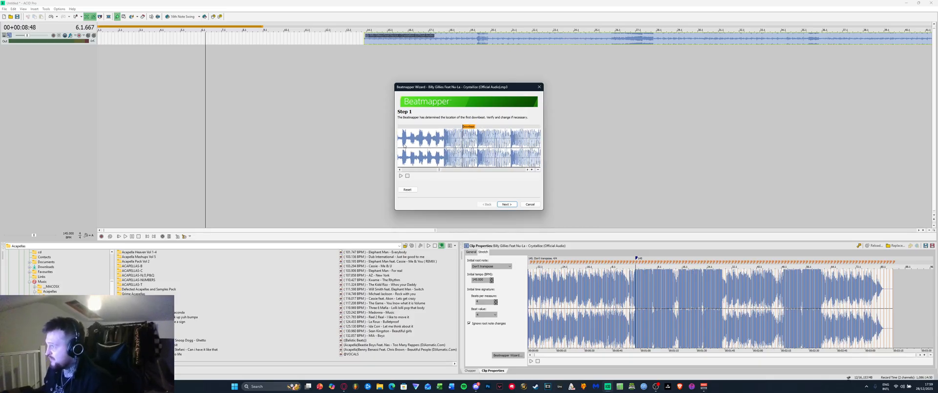
scroll(410, 146, down, 1)
scroll(410, 145, up, 2)
drag(412, 146, 459, 151)
scroll(428, 149, up, 1)
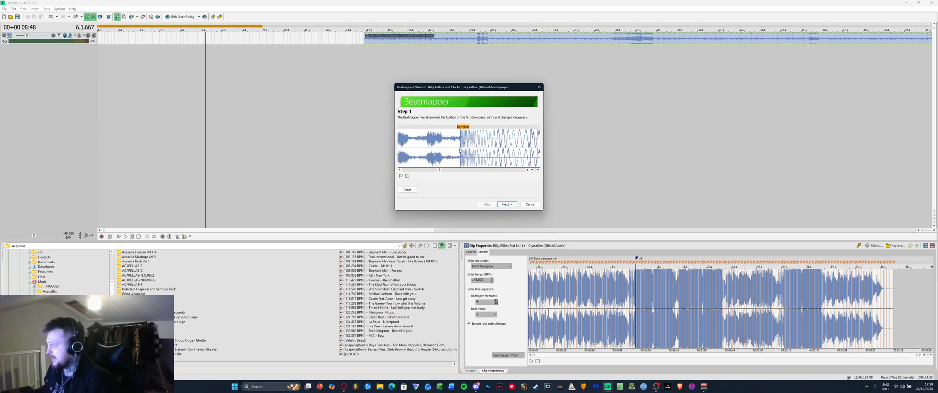
scroll(459, 151, up, 1)
scroll(460, 153, up, 3)
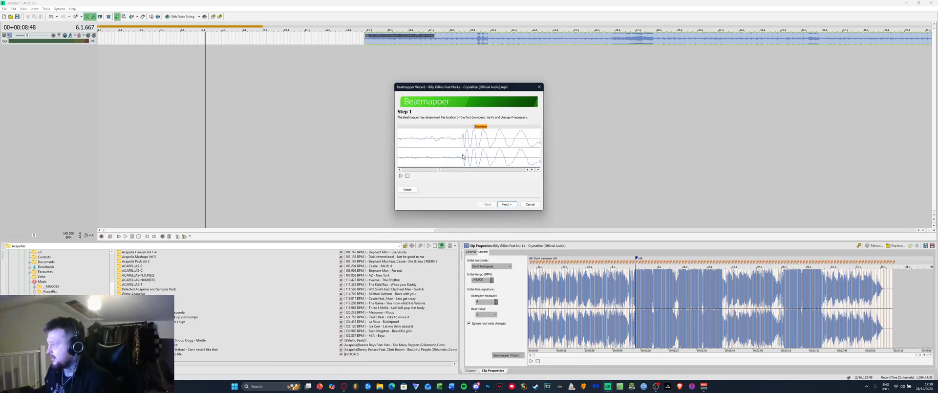
click(463, 155)
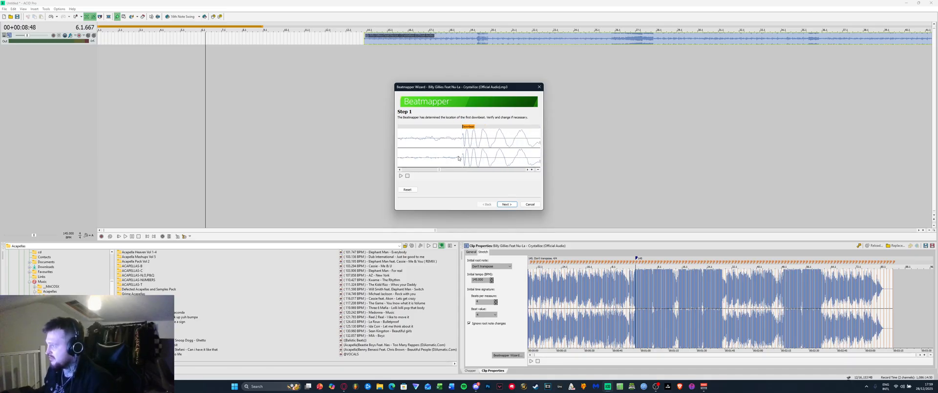
click(506, 204)
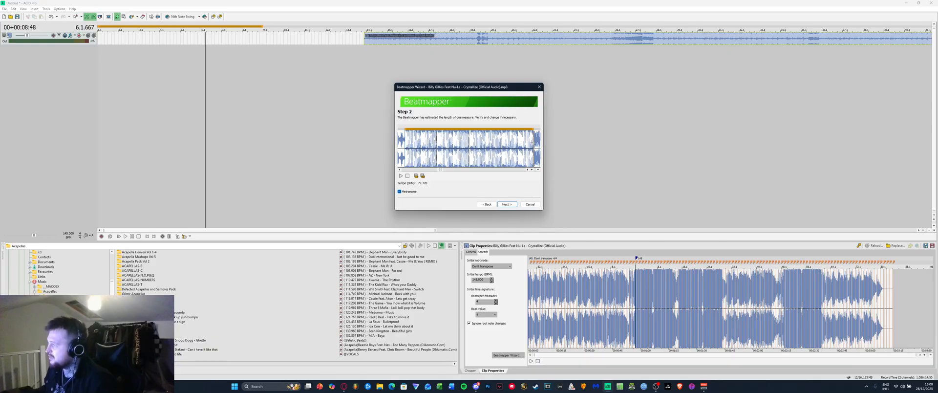
Adjust the measure length to about 145.053 BPM, check it with the metronome, and go to Step 3
drag(532, 146, 469, 154)
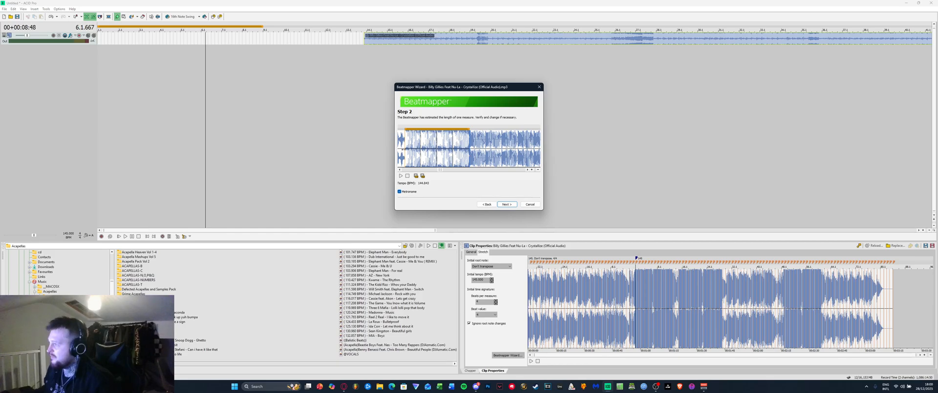
scroll(413, 151, up, 2)
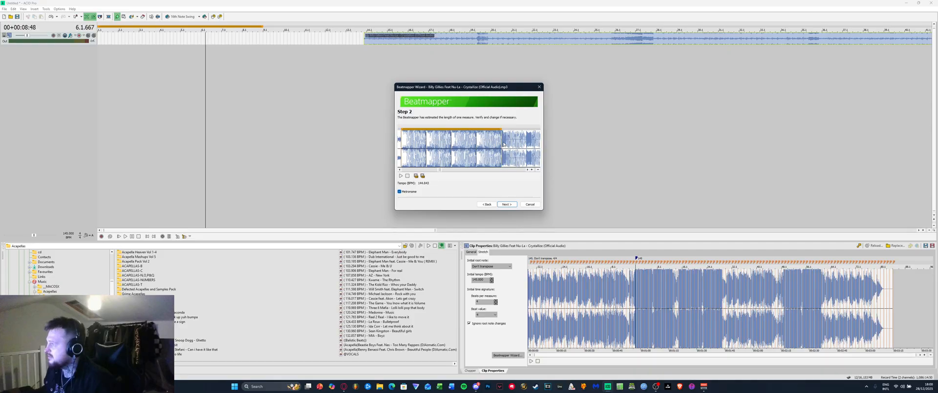
scroll(501, 146, up, 4)
scroll(502, 146, up, 3)
drag(502, 146, 489, 149)
scroll(488, 149, up, 2)
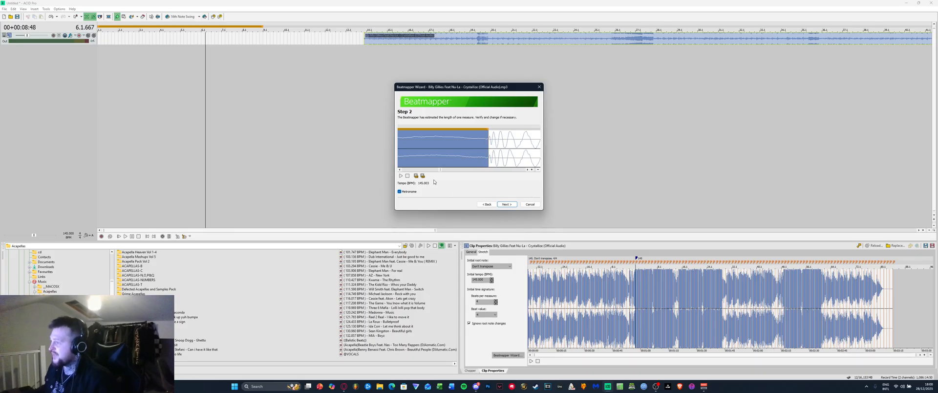
click(398, 191)
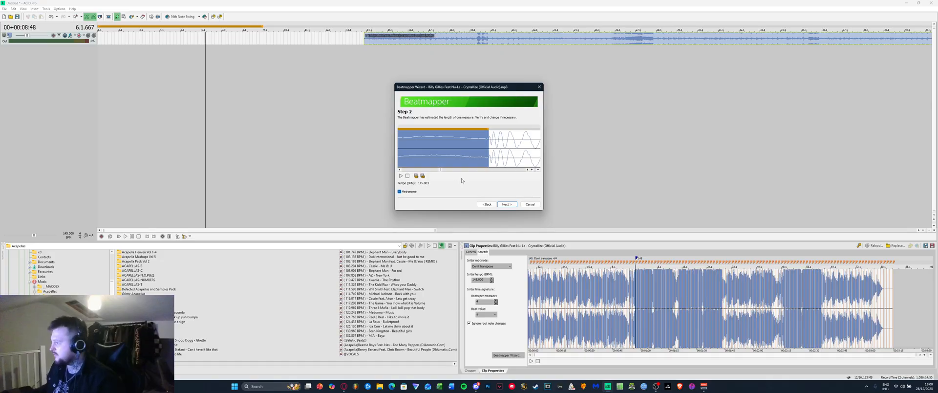
click(505, 204)
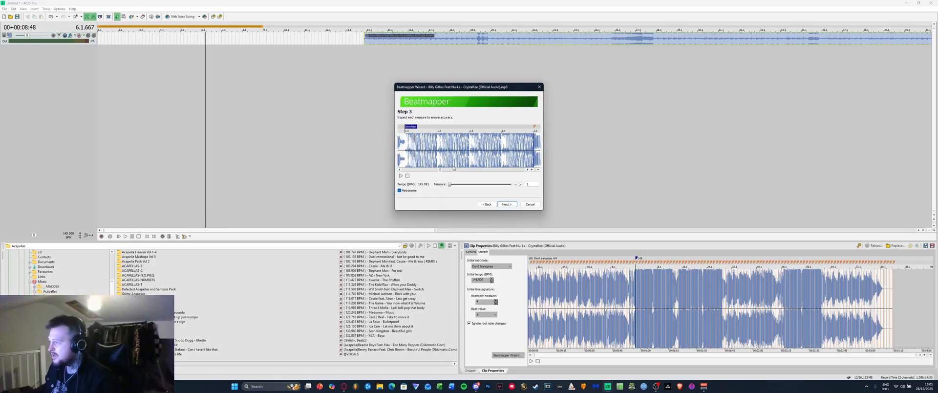
Drag the Step 3 downbeat marker onto the vocal beat and proceed to the Finished page
scroll(424, 149, down, 1)
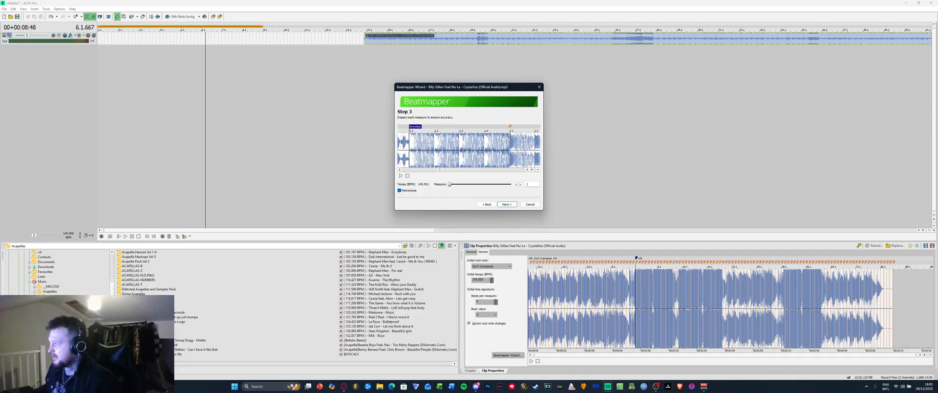
scroll(510, 149, up, 3)
scroll(488, 146, up, 3)
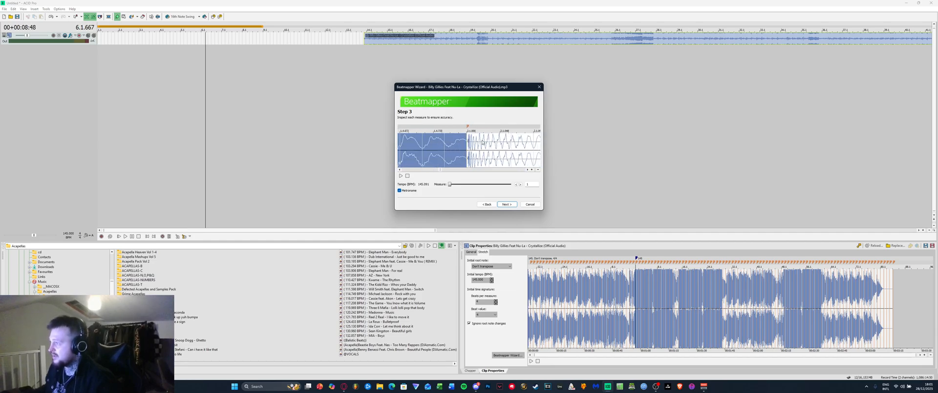
scroll(466, 142, up, 3)
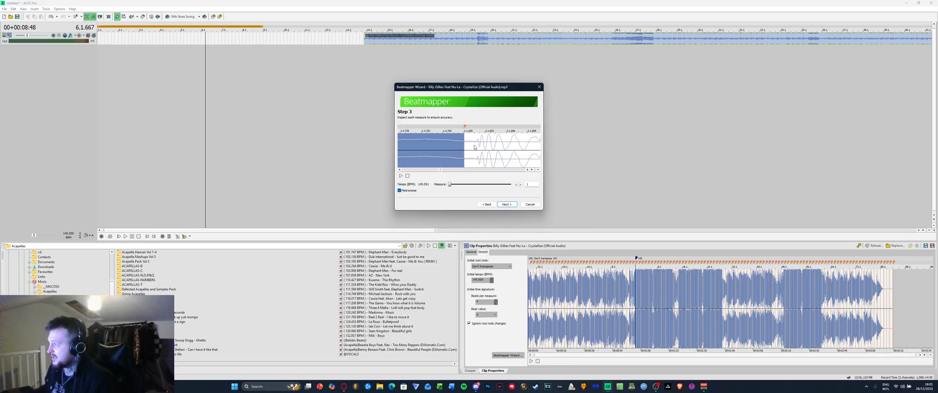
drag(464, 126, 478, 139)
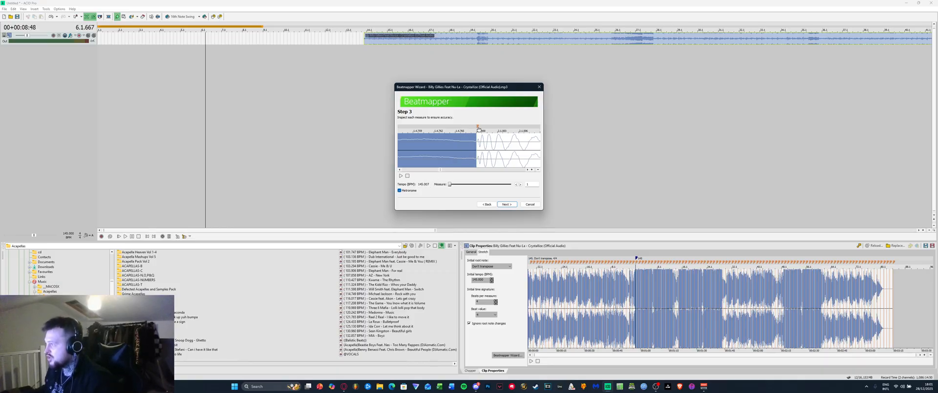
drag(478, 127, 479, 127)
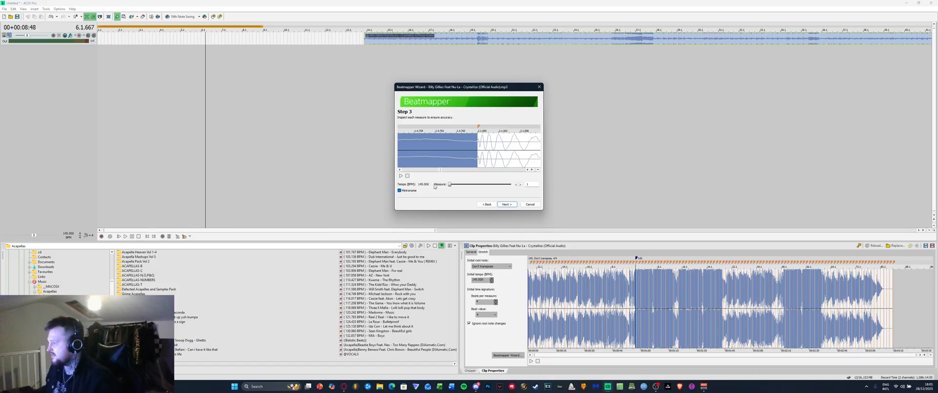
click(507, 204)
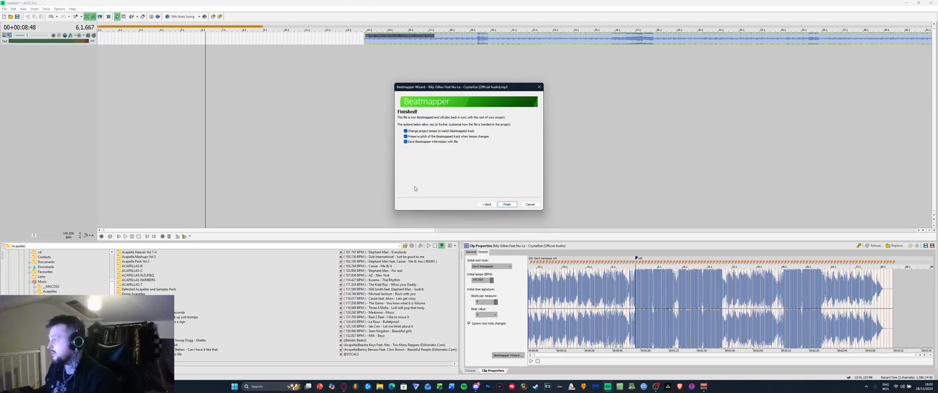
Finish the Beatmapper Wizard and delete the selected Crystallize event from the track
click(506, 204)
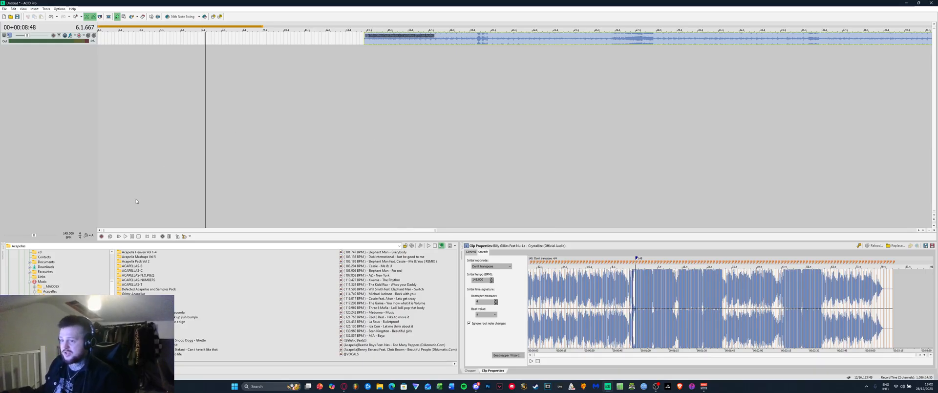
click(372, 43)
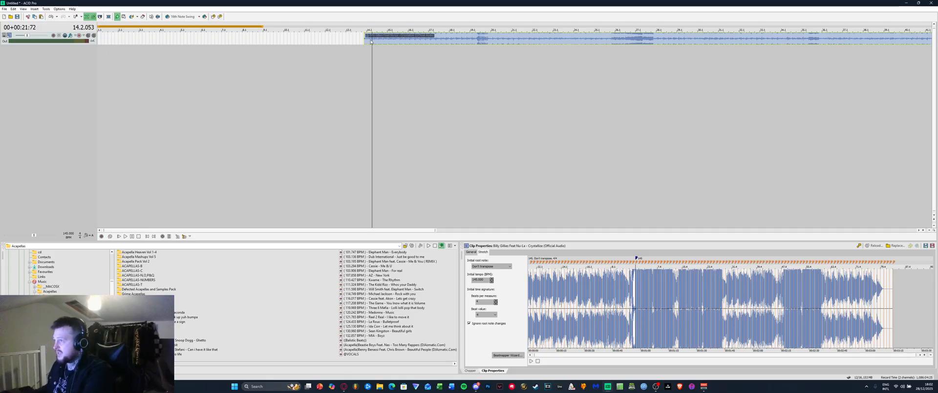
key(Delete)
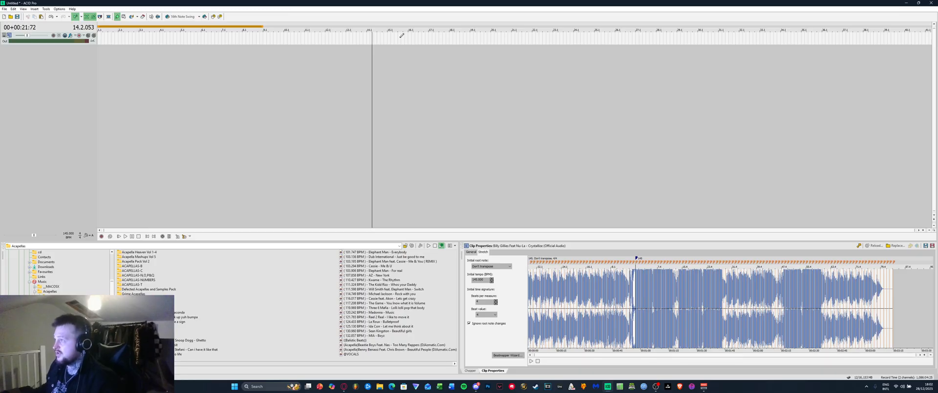
Paint the beatmapped acapella across the track and extend its start earlier on the timeline
drag(399, 35, 906, 42)
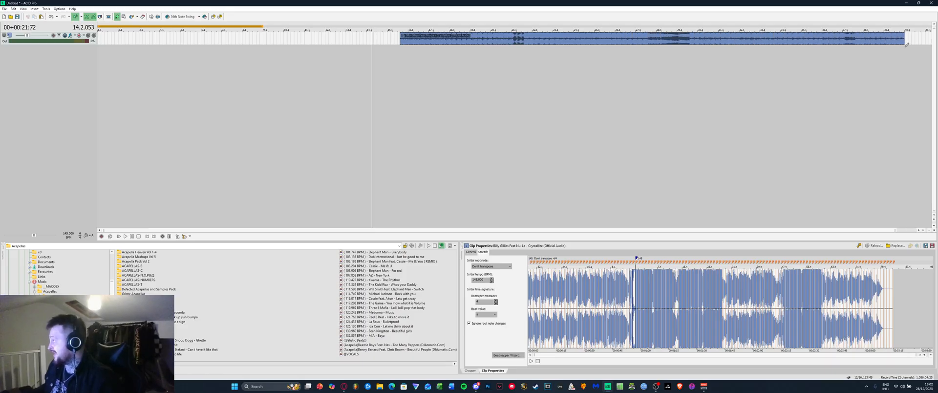
click(399, 54)
scroll(398, 55, up, 10)
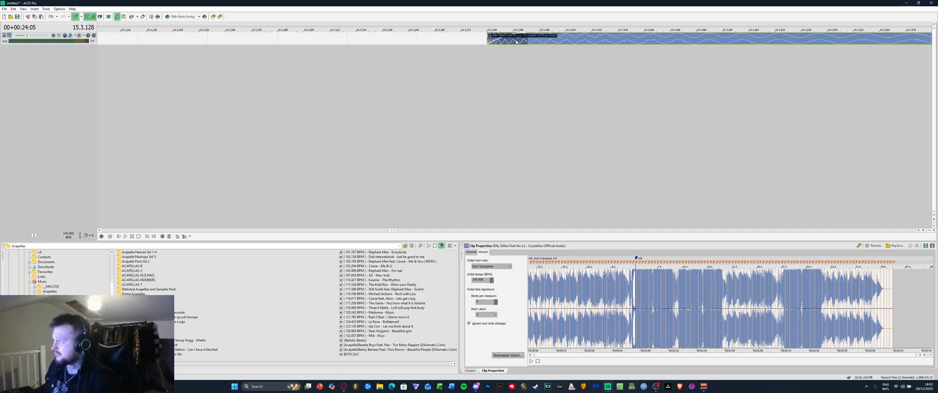
click(418, 53)
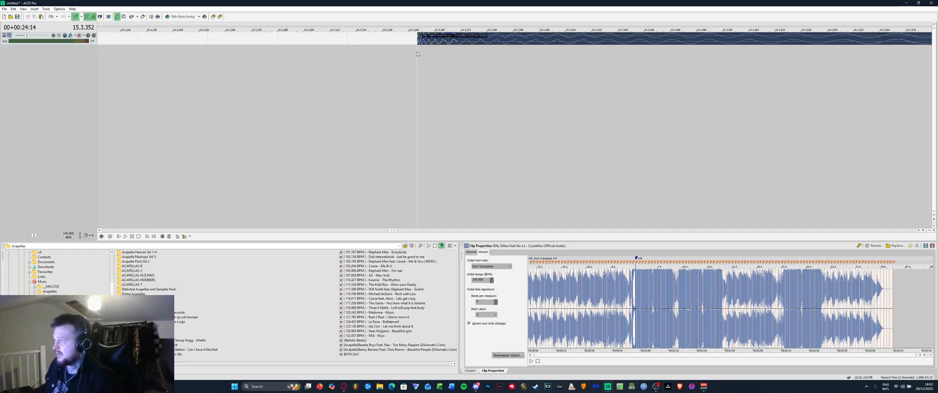
scroll(421, 46, down, 2)
scroll(421, 47, down, 5)
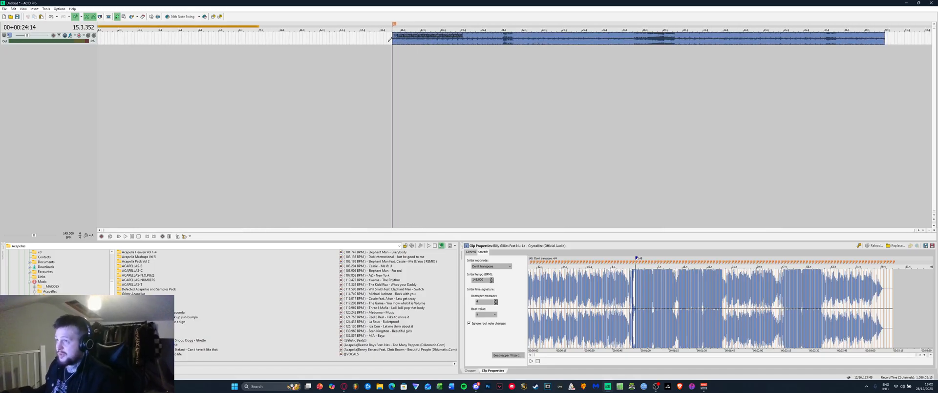
drag(391, 37, 102, 30)
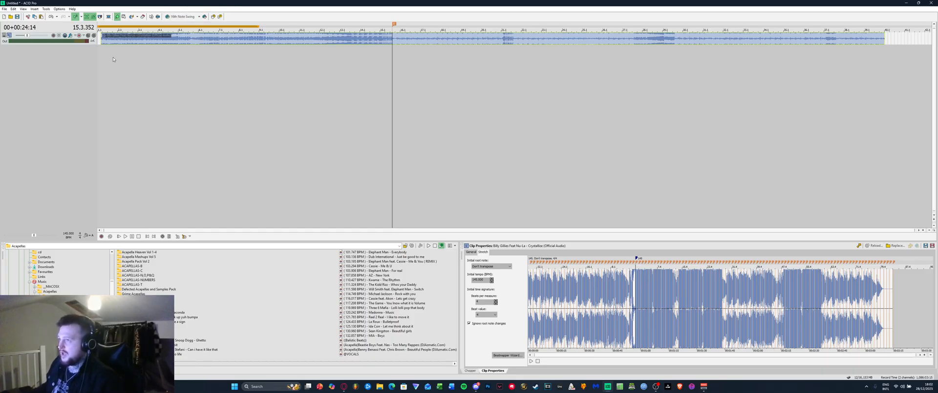
Delete the stray timeline marker and slide the clip back to the song's start
right_click(395, 24)
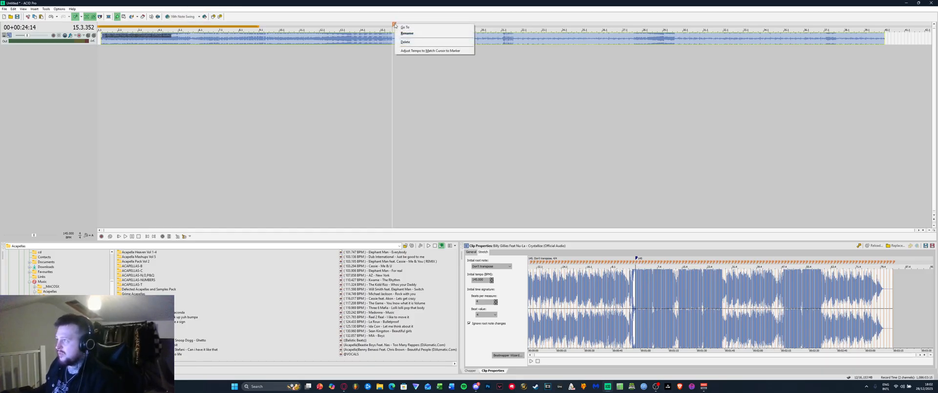
click(406, 43)
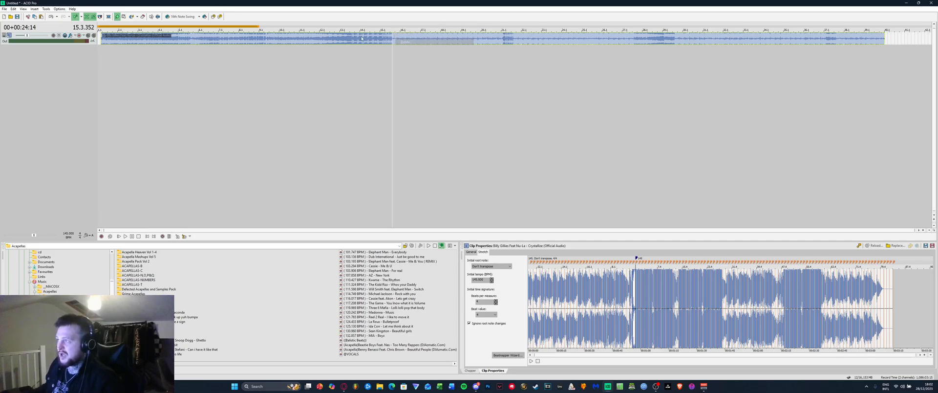
drag(123, 36, 513, 34)
drag(302, 36, 154, 31)
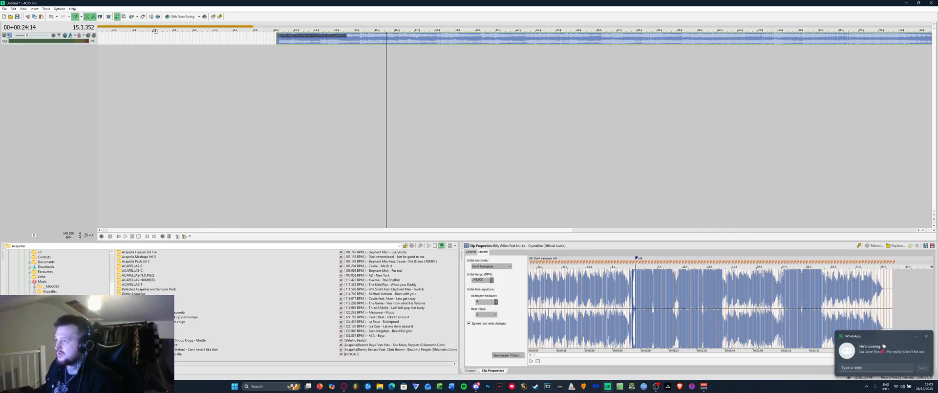
drag(295, 39, 152, 46)
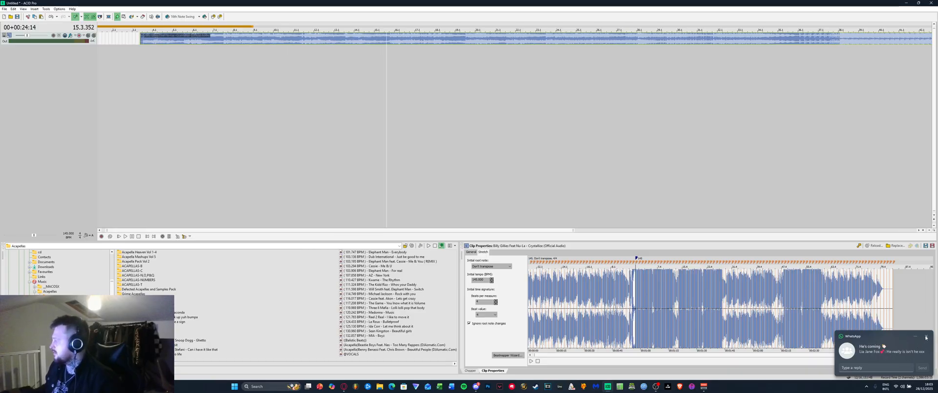
click(153, 4)
drag(145, 40, 100, 43)
scroll(104, 48, down, 2)
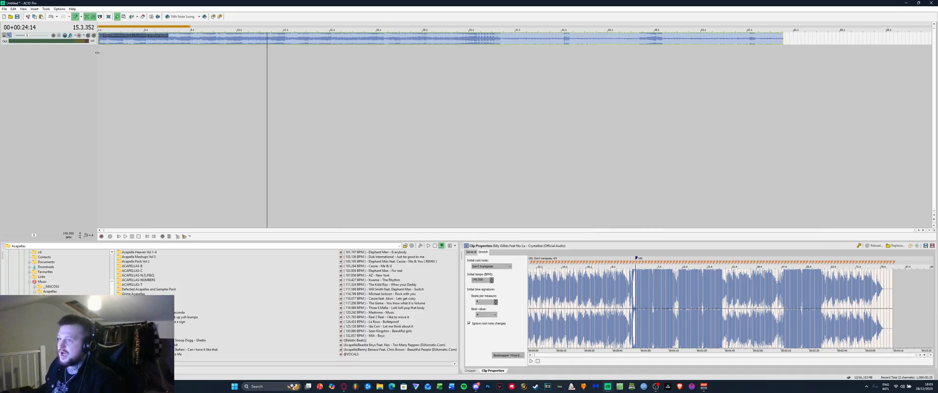
Move the cursor from the song start to measure 35 and zoom in to check the acapella's timing
click(98, 54)
scroll(98, 49, up, 5)
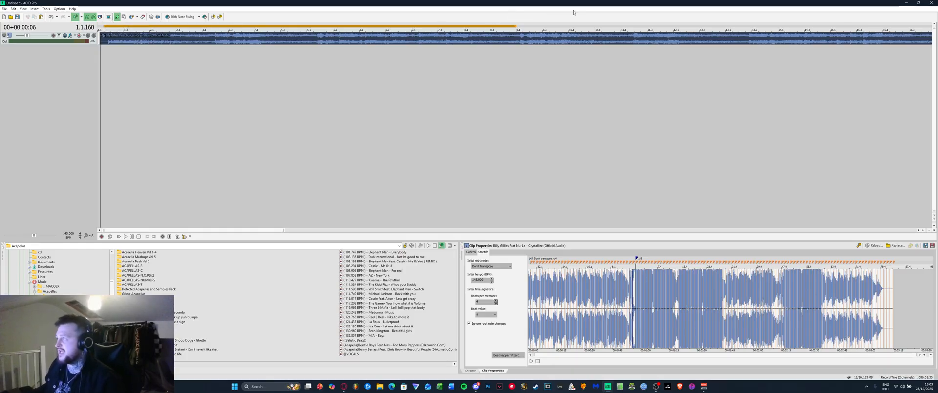
click(104, 56)
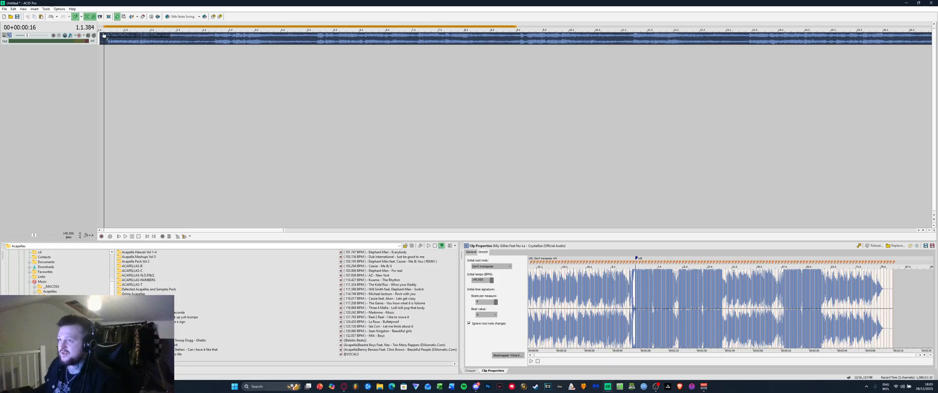
scroll(215, 43, down, 4)
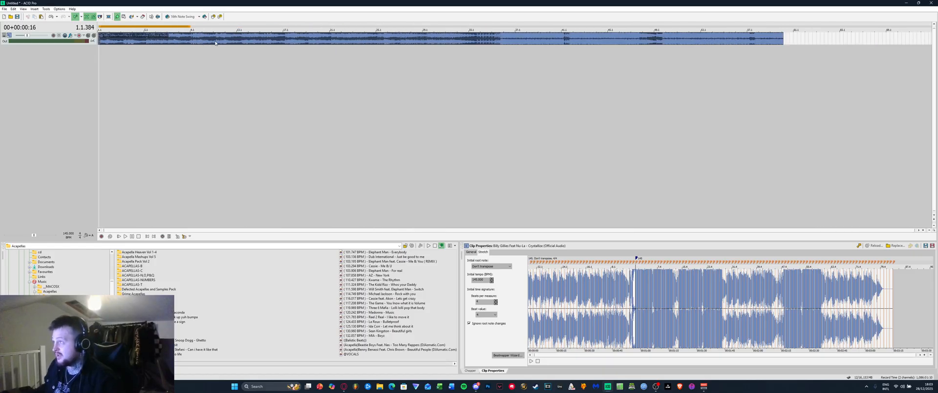
click(461, 54)
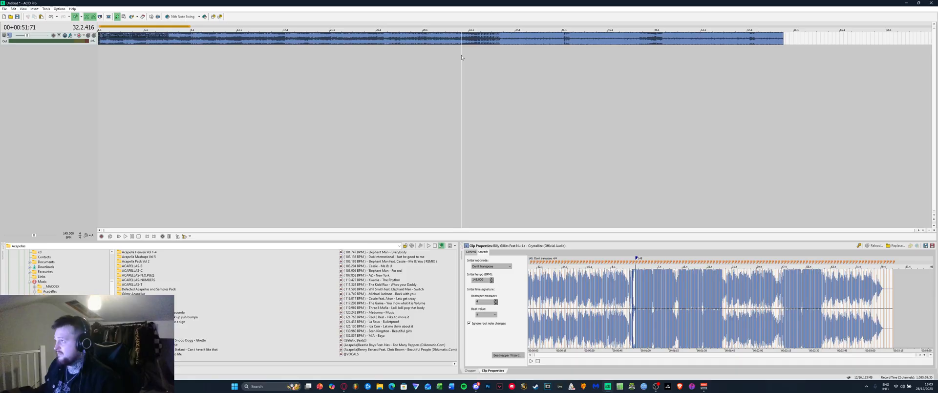
click(498, 58)
scroll(498, 58, up, 5)
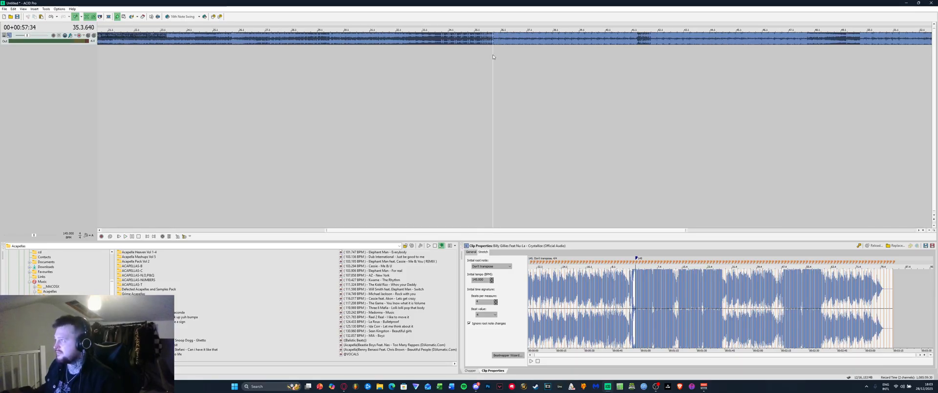
click(498, 57)
scroll(499, 57, up, 4)
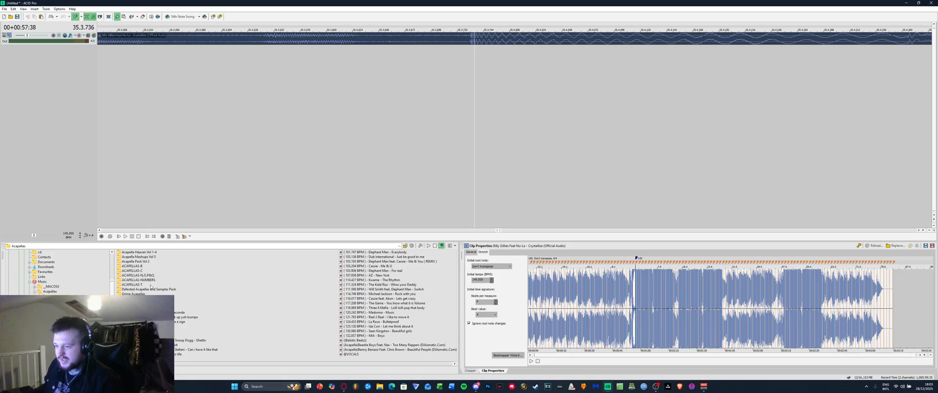
scroll(59, 271, down, 6)
scroll(54, 312, down, 1)
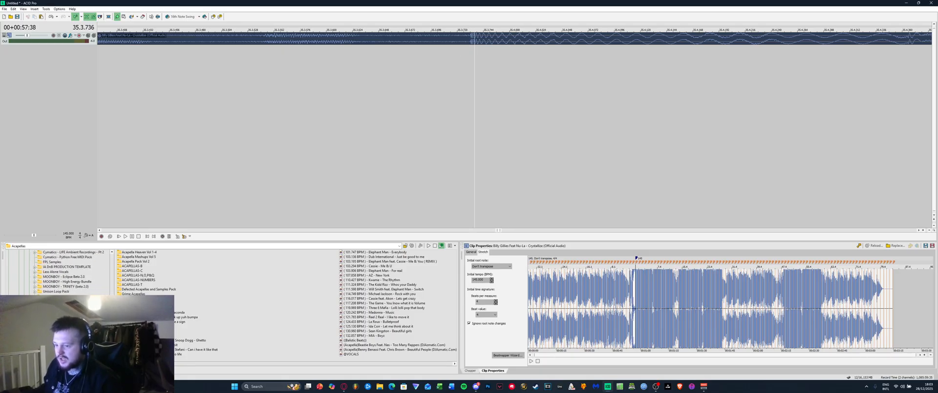
Add the GRID GHOST TRACK file from the PCDJ folder as a new track
click(44, 318)
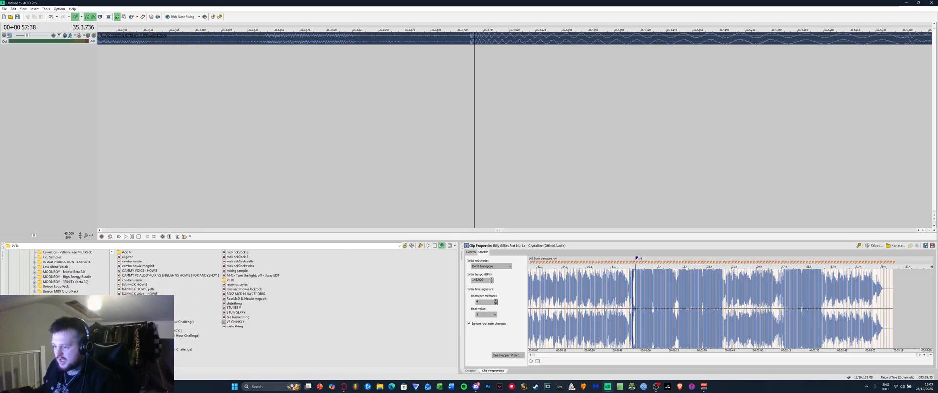
double_click(137, 312)
scroll(425, 43, up, 5)
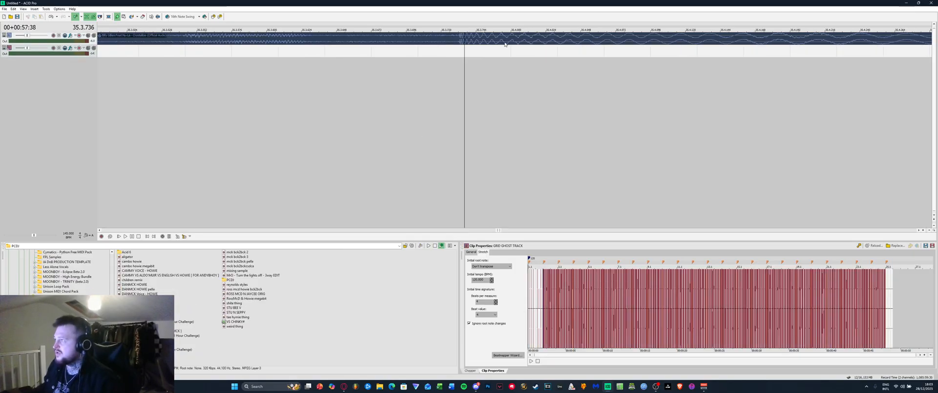
Turn off grid snapping and align the acapella's transient with the playback line
click(425, 43)
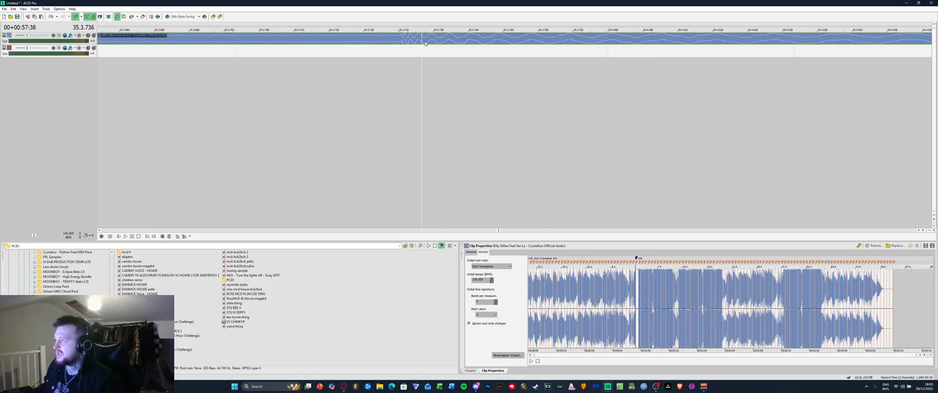
click(74, 18)
drag(453, 42, 473, 42)
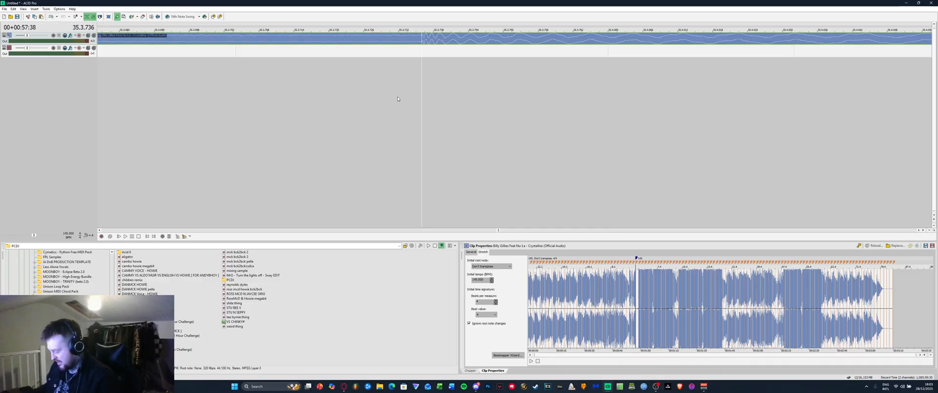
scroll(475, 118, down, 15)
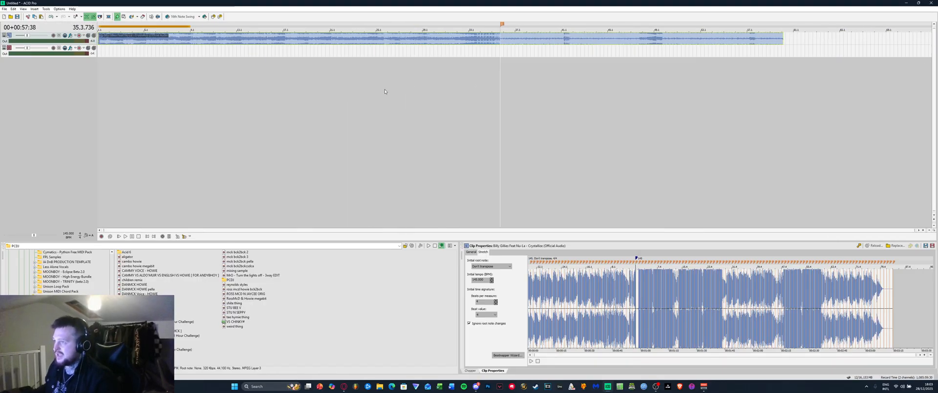
Play from the start, extend the loop region to bar 19, and set the edit point at 36.4.329
click(101, 87)
key(space)
key(space)
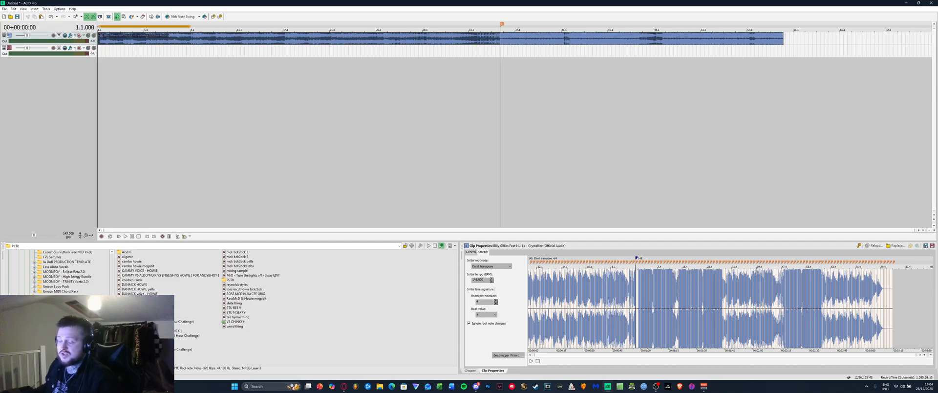
drag(190, 26, 913, 49)
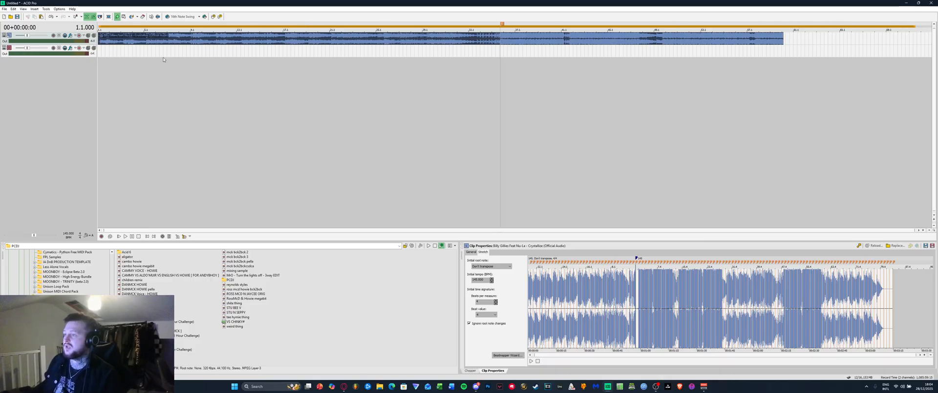
click(513, 68)
scroll(513, 68, up, 3)
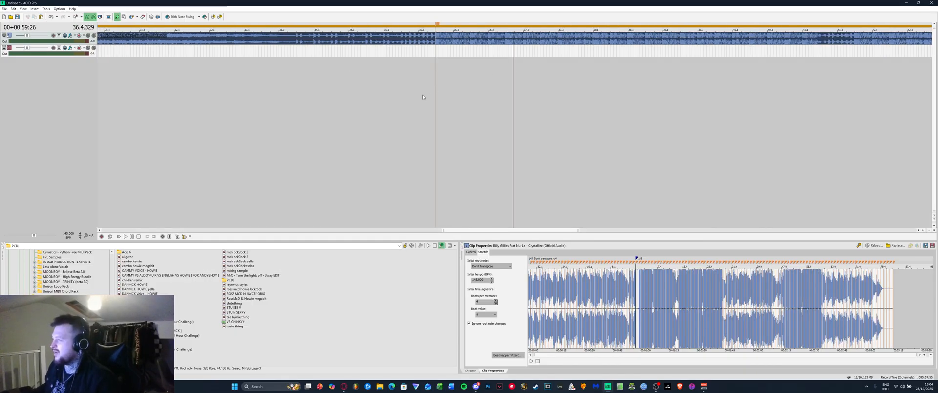
scroll(428, 92, up, 2)
scroll(456, 91, up, 1)
scroll(451, 93, down, 5)
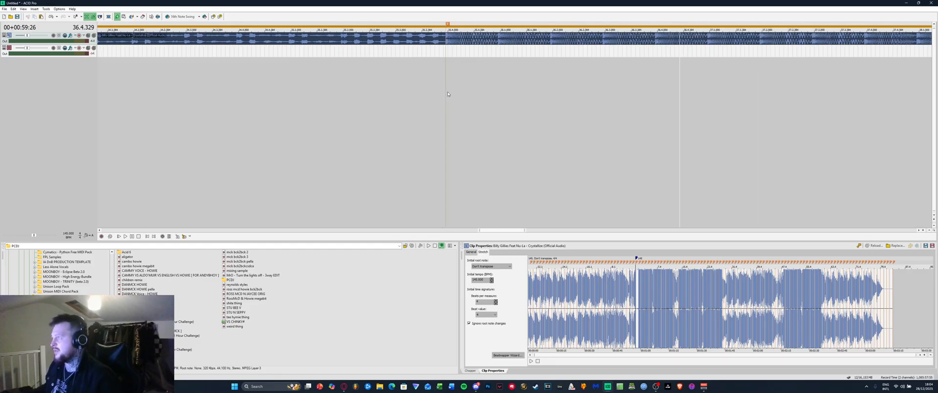
scroll(498, 77, up, 6)
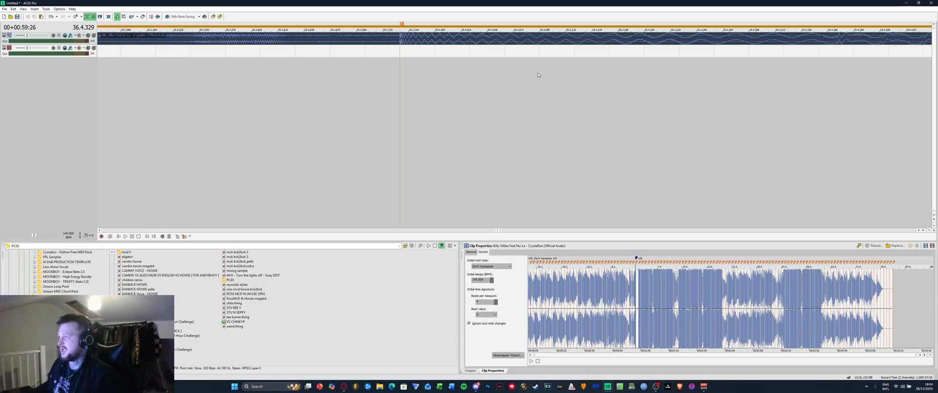
scroll(518, 74, down, 2)
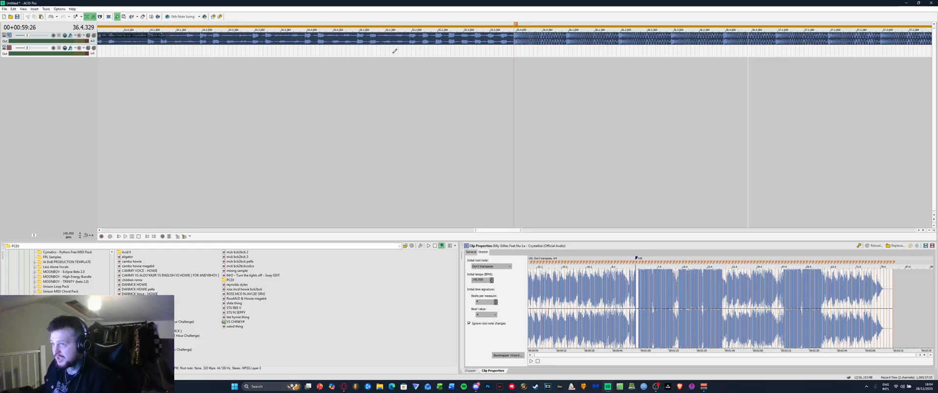
Paint a GRID GHOST TRACK clip onto track 2 and stretch it across the rest of the song
drag(500, 46, 806, 49)
scroll(494, 51, up, 4)
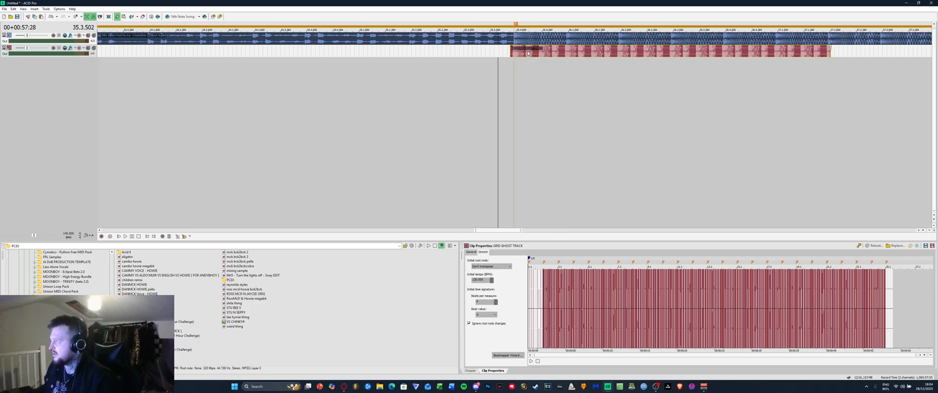
scroll(497, 52, up, 3)
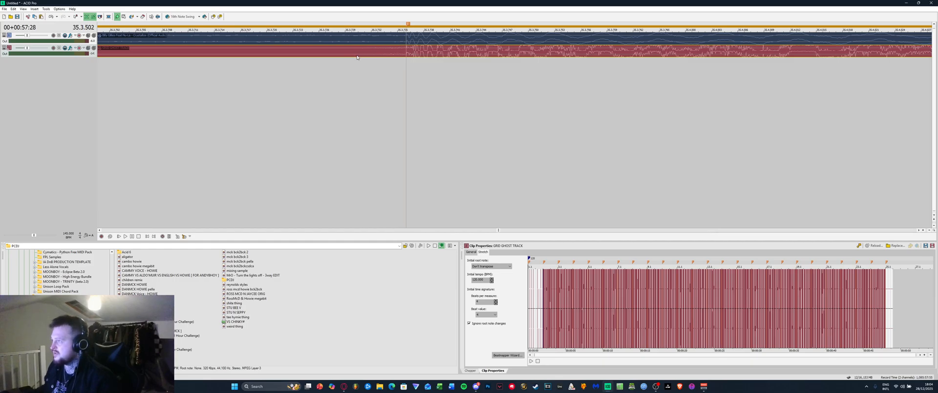
scroll(381, 61, down, 5)
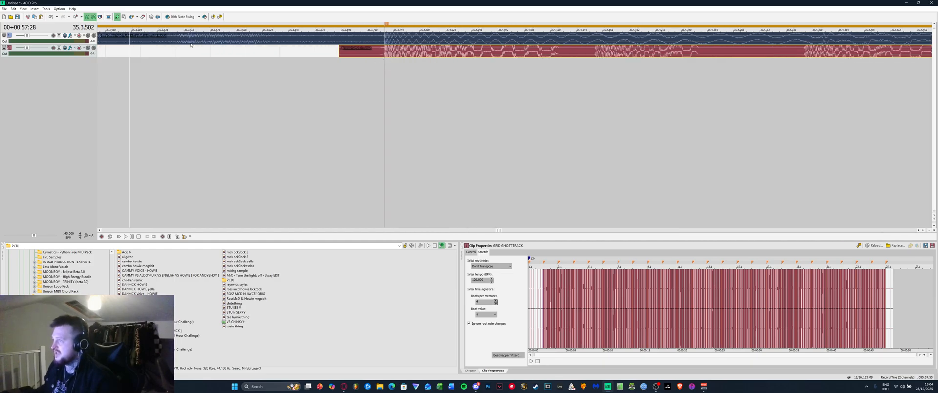
scroll(523, 81, down, 4)
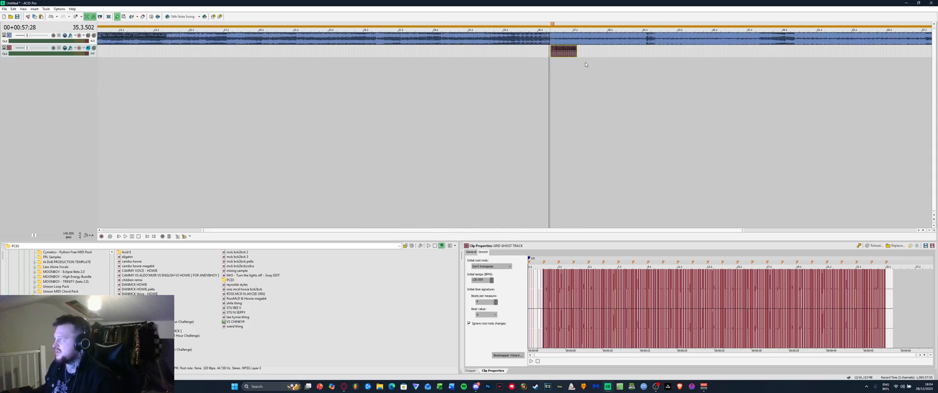
drag(574, 52, 934, 73)
scroll(484, 51, up, 10)
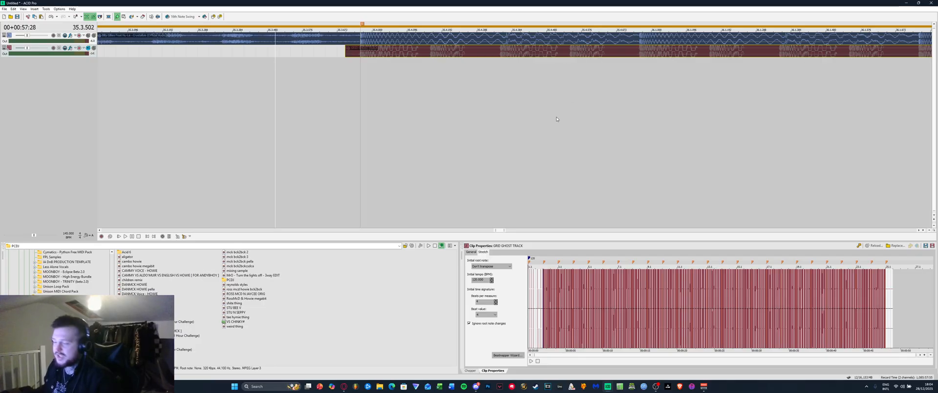
scroll(546, 118, down, 5)
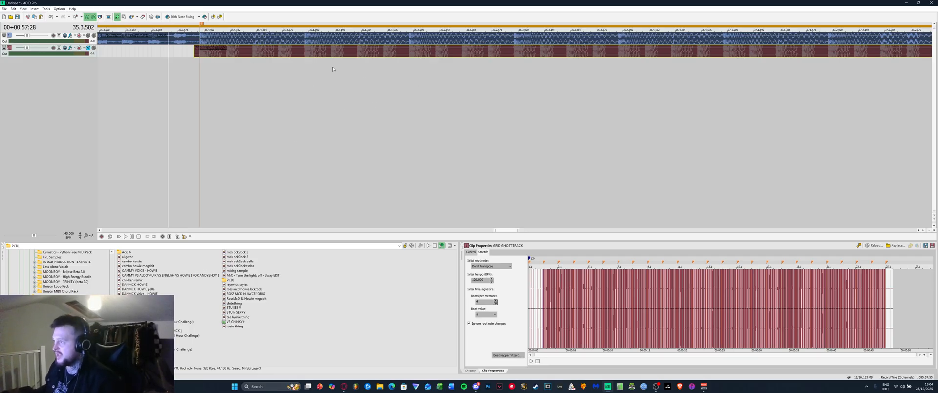
Set the edit point at 35.3.744 and select the red GRID GHOST TRACK clip
click(220, 77)
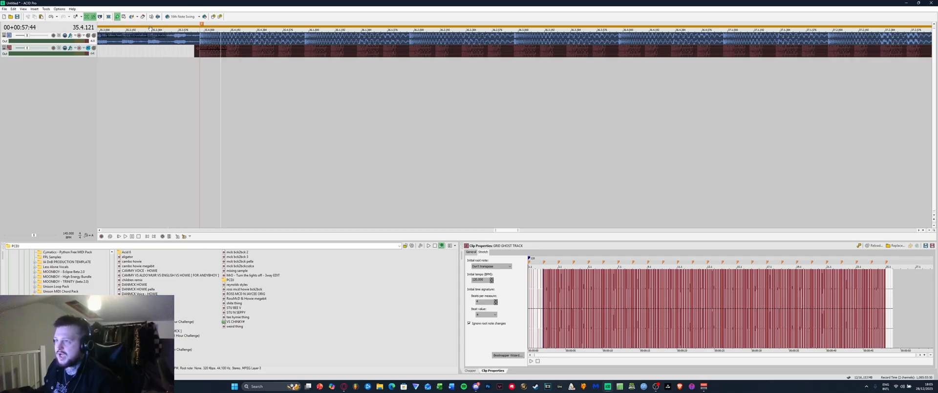
click(305, 81)
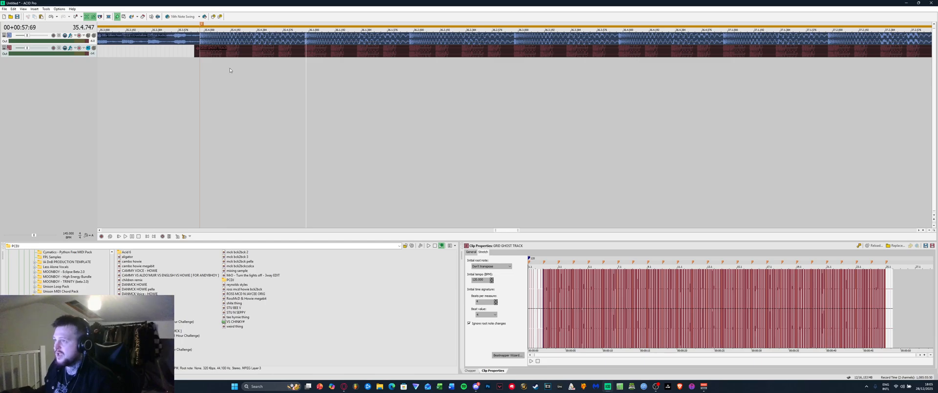
click(229, 71)
scroll(229, 76, up, 2)
click(210, 75)
click(161, 71)
click(144, 69)
click(151, 72)
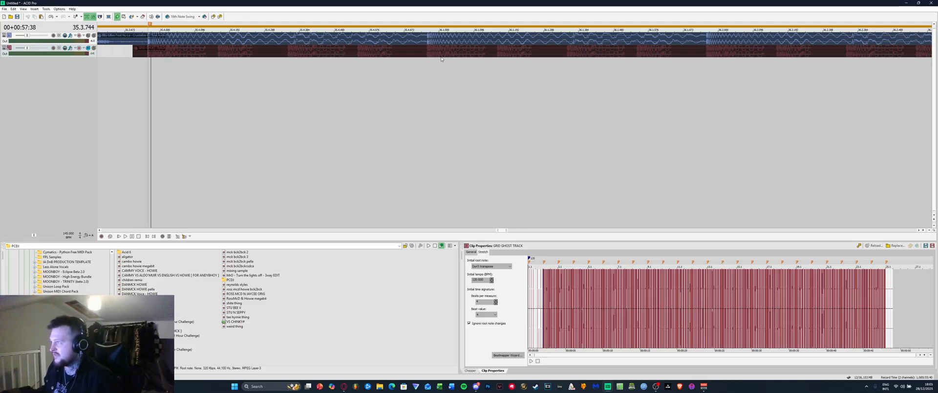
scroll(324, 99, down, 8)
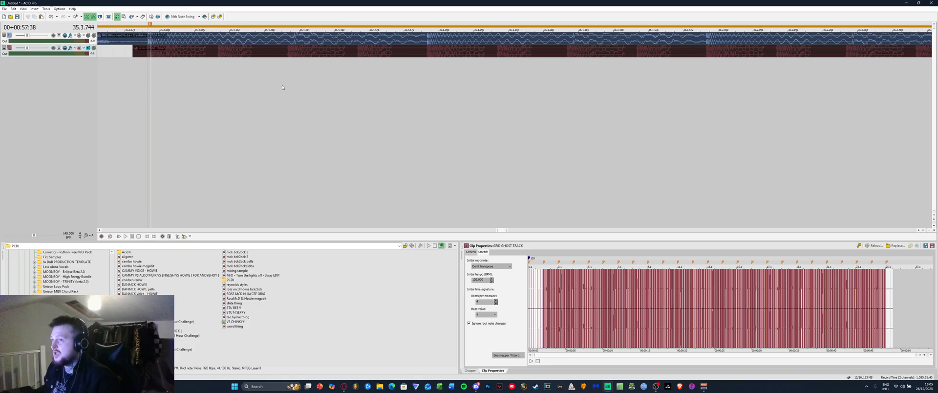
scroll(340, 84, up, 8)
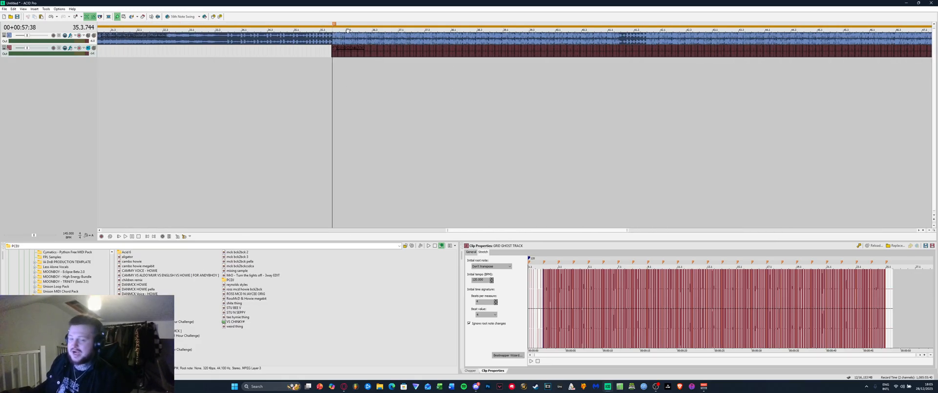
scroll(243, 59, up, 5)
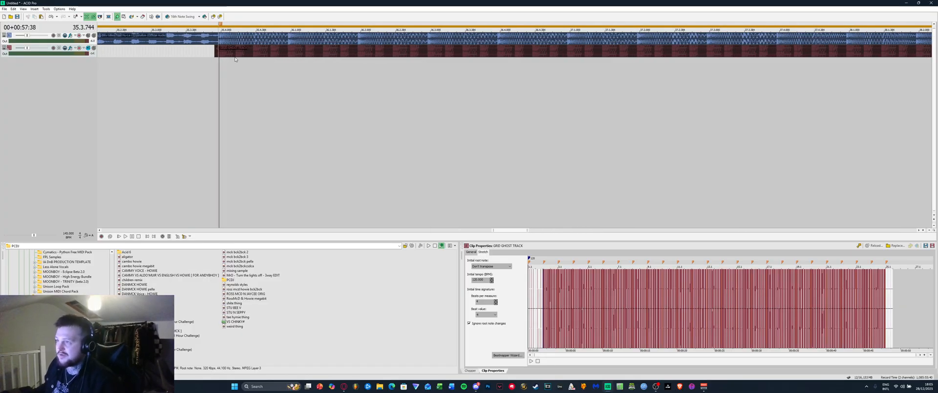
click(235, 52)
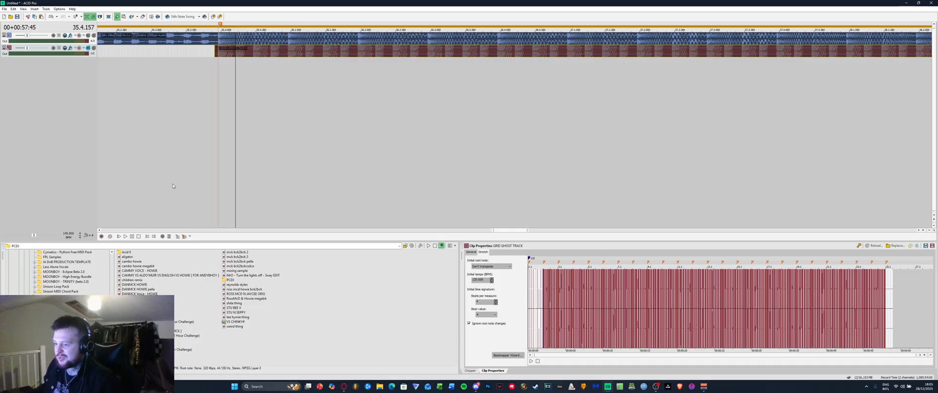
scroll(63, 274, up, 10)
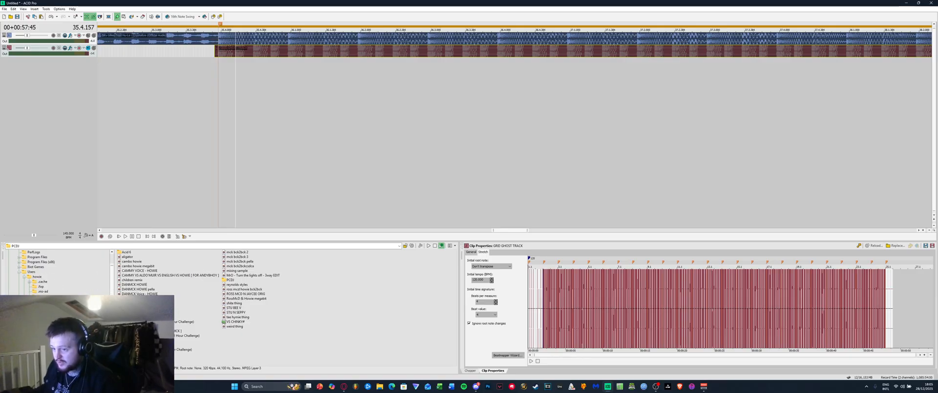
From the Acapellas folder, add Ride On A Meteorite to the project as a new track
click(46, 310)
double_click(128, 251)
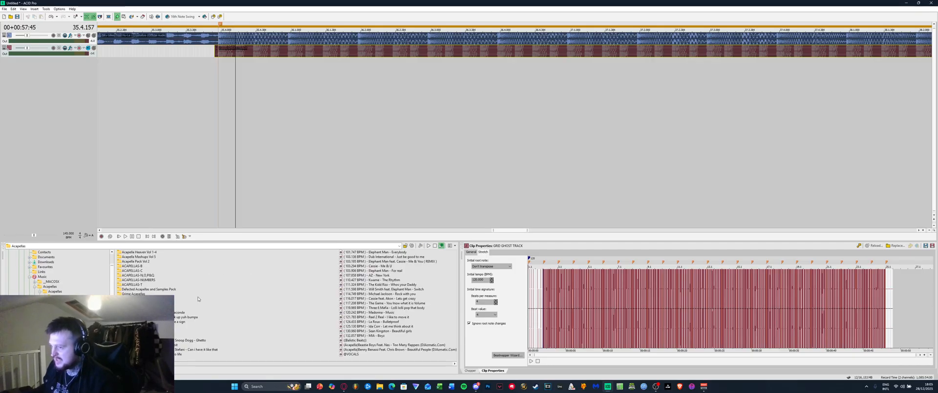
scroll(245, 303, right, 10)
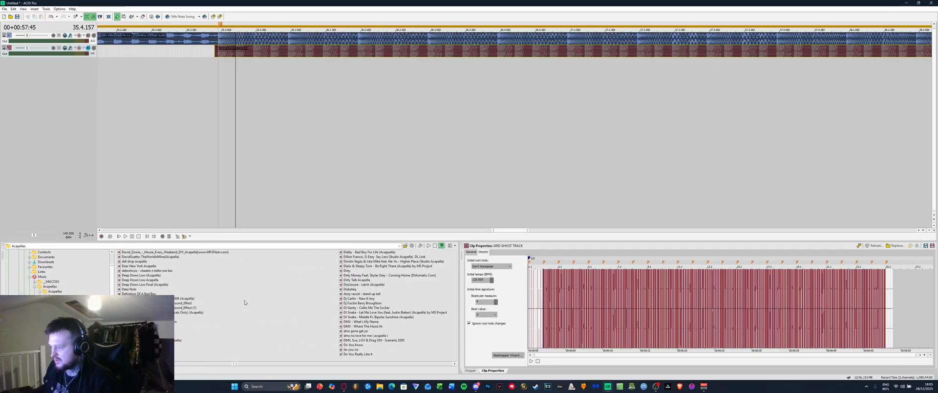
scroll(245, 303, right, 8)
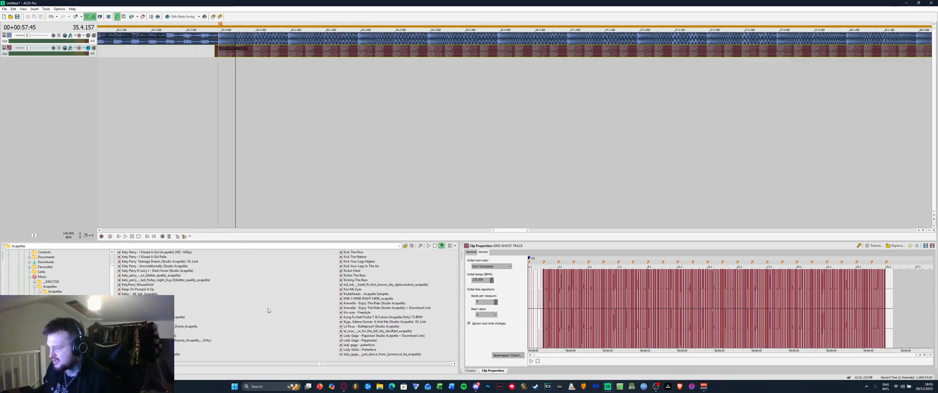
scroll(280, 311, right, 3)
scroll(288, 298, right, 3)
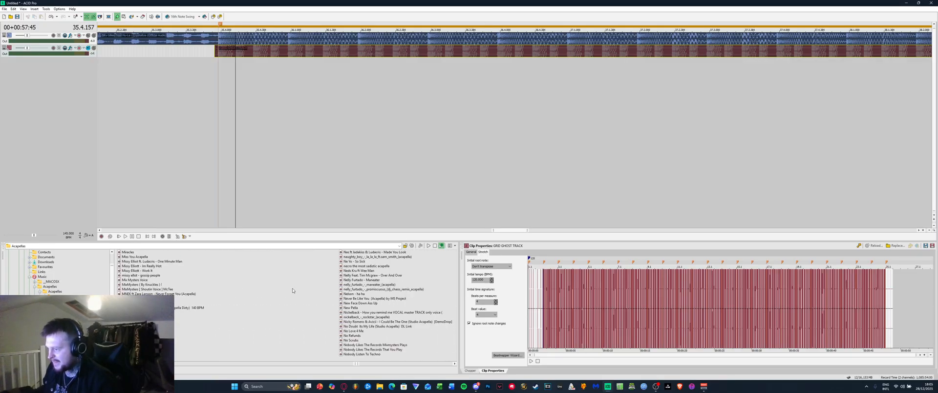
scroll(310, 287, right, 3)
scroll(311, 287, right, 6)
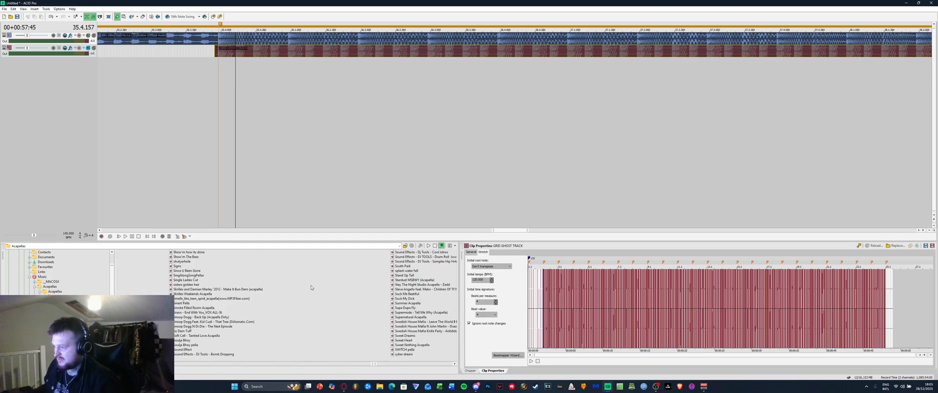
scroll(311, 287, right, 5)
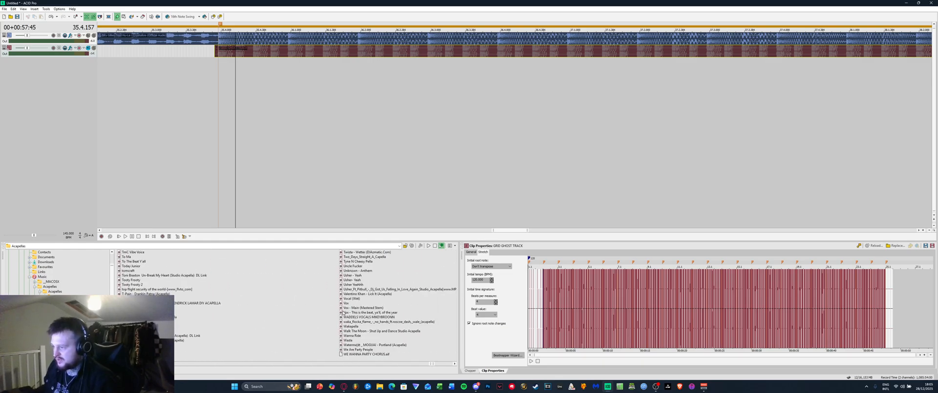
scroll(258, 300, left, 4)
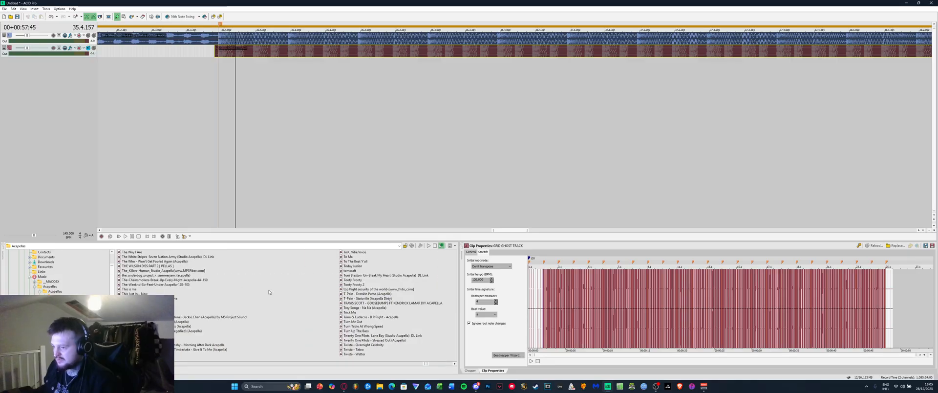
scroll(258, 300, left, 3)
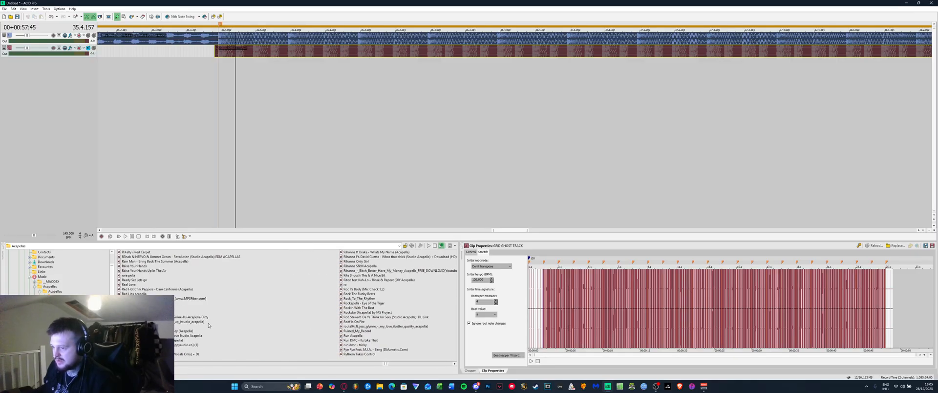
scroll(287, 303, left, 1)
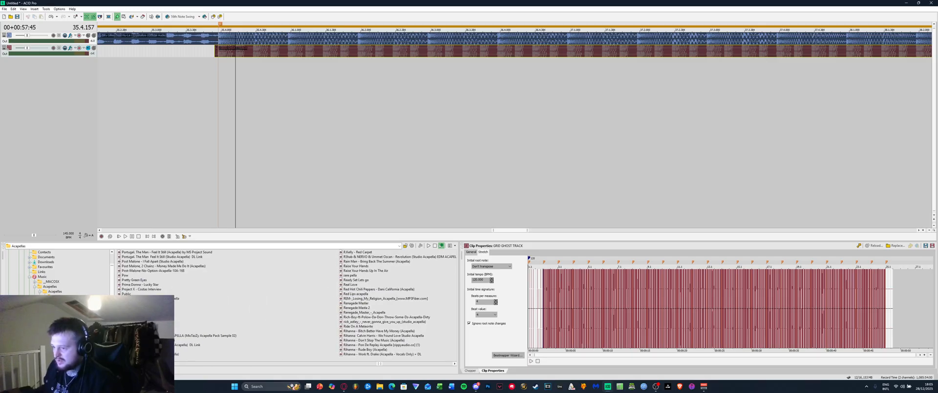
double_click(355, 326)
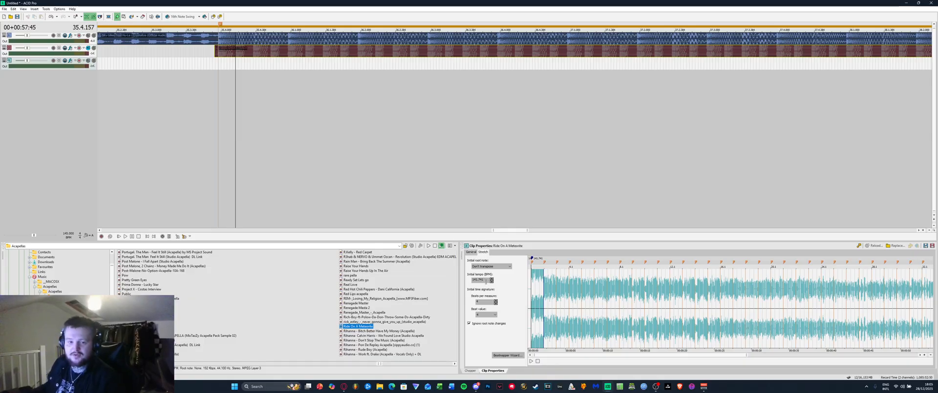
Draw the acapella on track 3, stretch it further across the song, and audition it
click(471, 252)
click(483, 252)
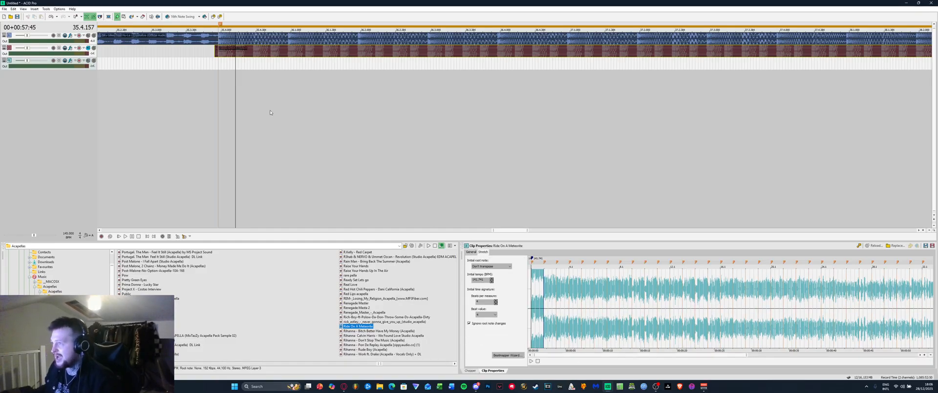
drag(219, 62, 725, 63)
scroll(239, 63, up, 2)
scroll(238, 62, up, 1)
click(189, 67)
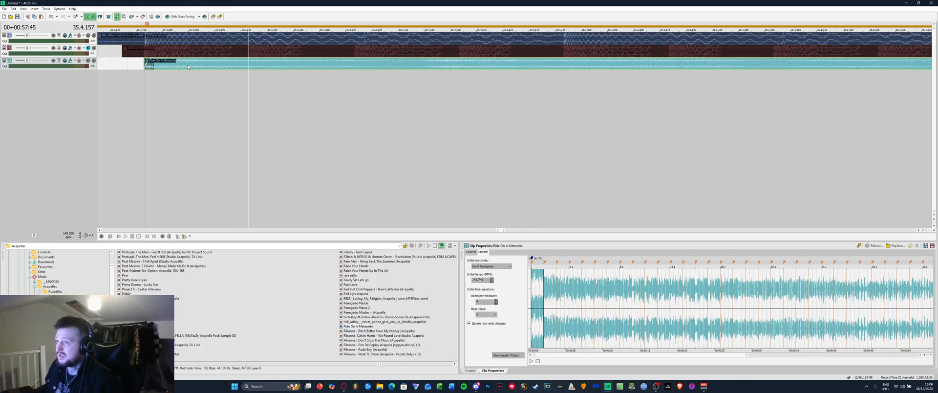
key(space)
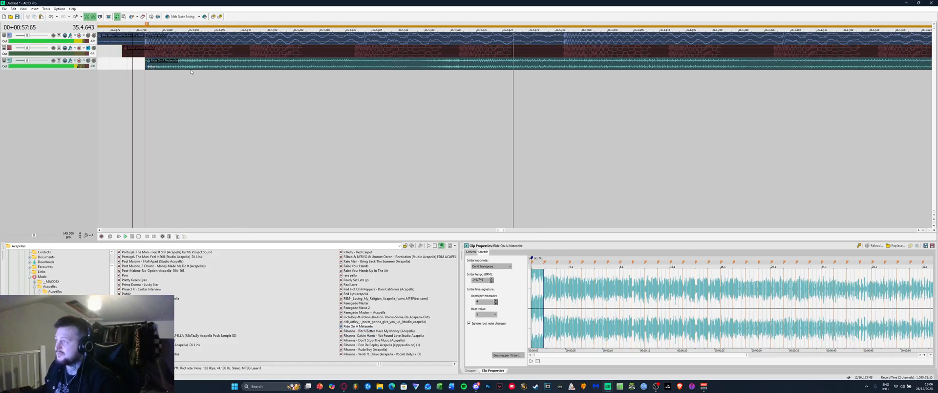
scroll(382, 60, down, 5)
drag(318, 64, 707, 73)
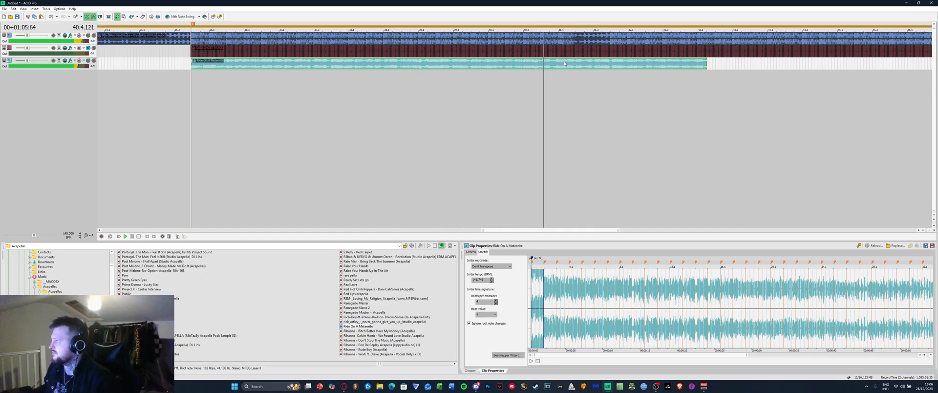
key(space)
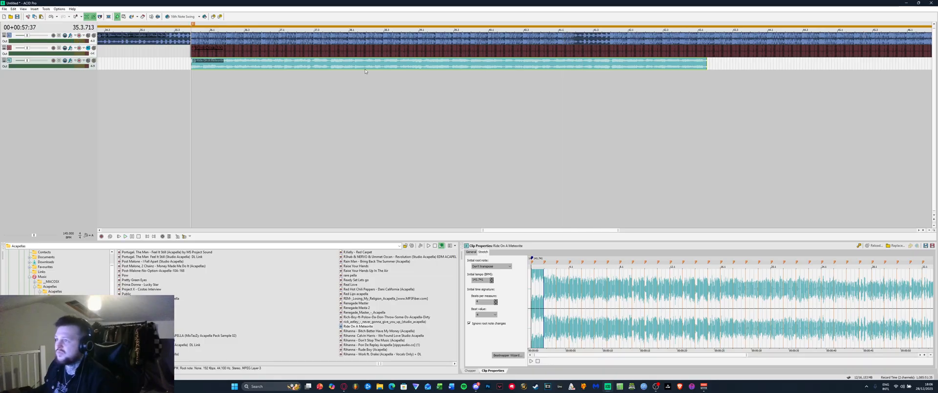
Delete the acapella clip from track 3 and reposition the edit cursor
right_click(198, 63)
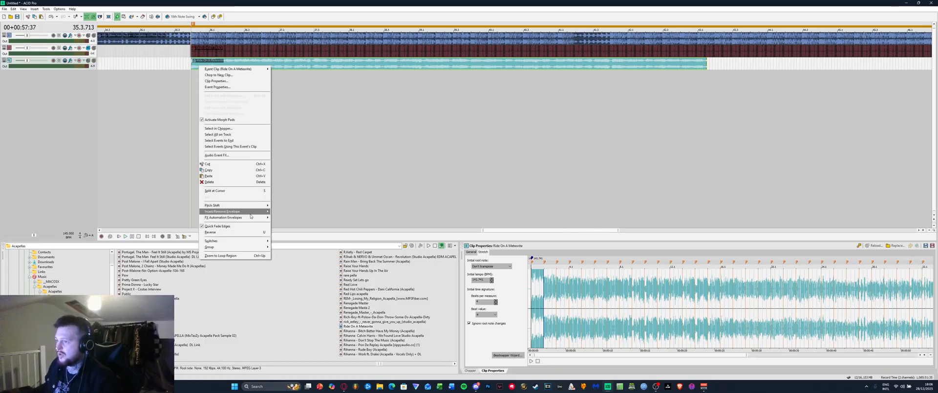
click(207, 166)
click(197, 93)
click(188, 90)
scroll(189, 90, up, 2)
click(205, 88)
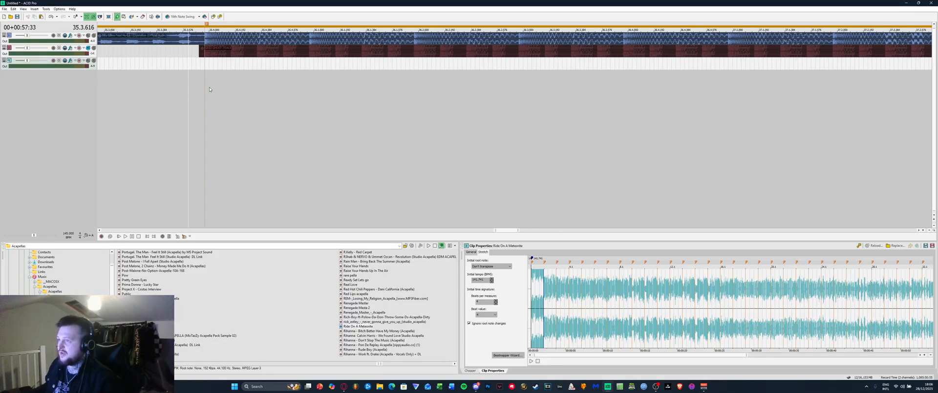
Set the edit position to 35.3.751 and add Prima Donna - Lucky Star as a track without beatmapping
scroll(205, 88, up, 2)
click(149, 88)
click(178, 83)
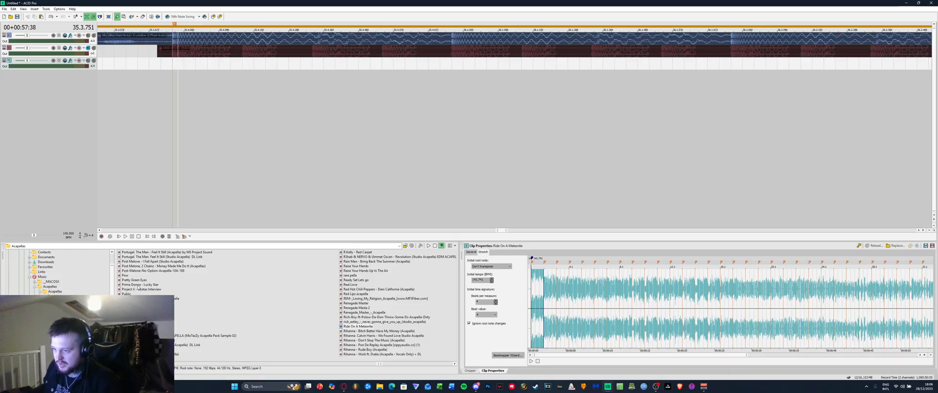
drag(139, 286, 207, 153)
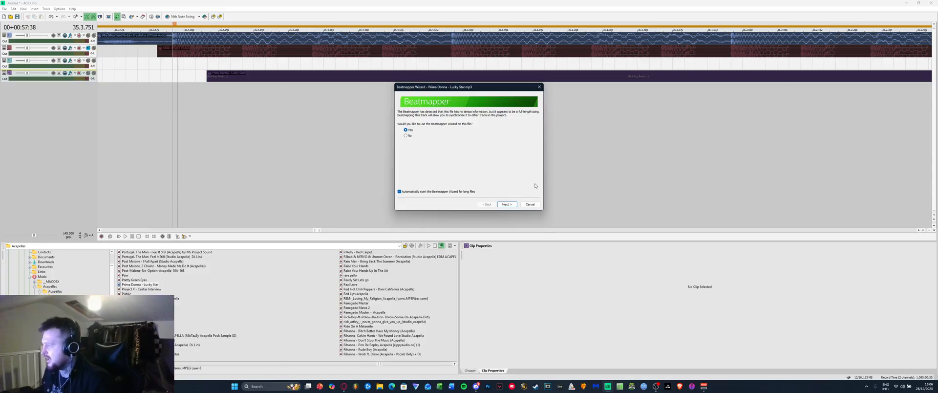
click(528, 204)
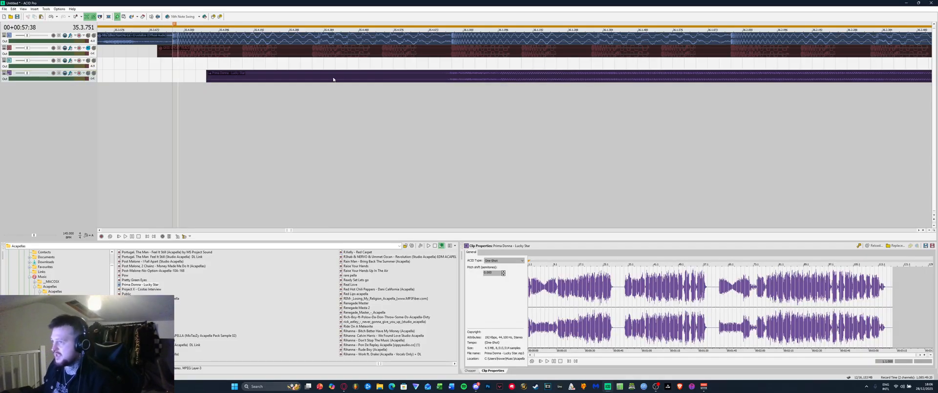
Delete the Prima Donna clip and show Ride On A Meteorite's clip properties
click(270, 79)
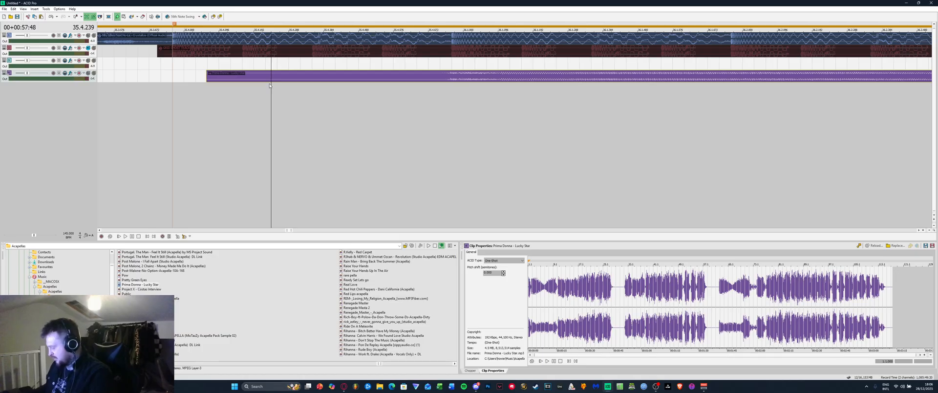
key(Delete)
click(227, 62)
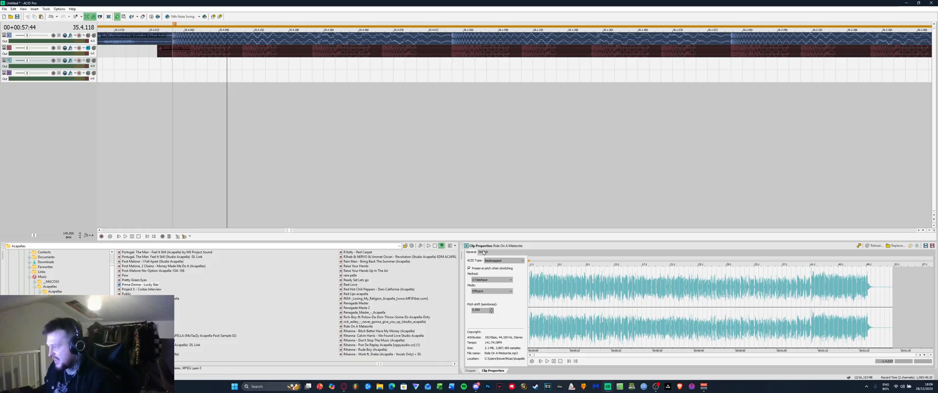
Launch the Beatmapper Wizard for Ride On A Meteorite and mark the first downbeat at the vocal onset
click(483, 251)
click(502, 354)
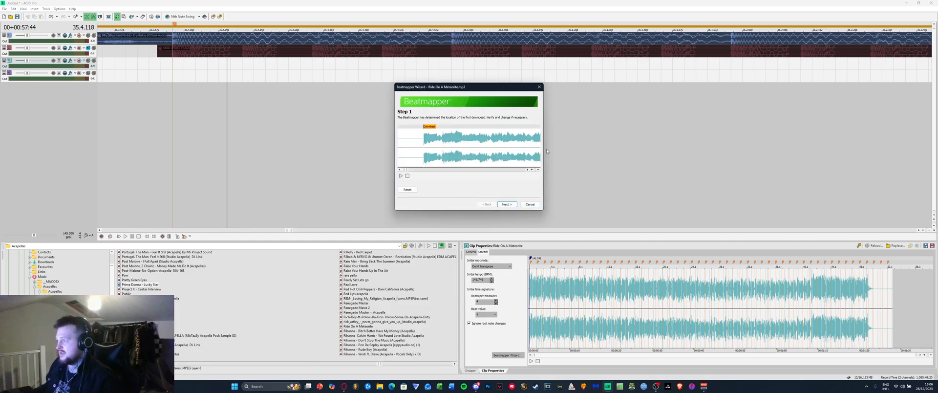
drag(423, 86, 337, 74)
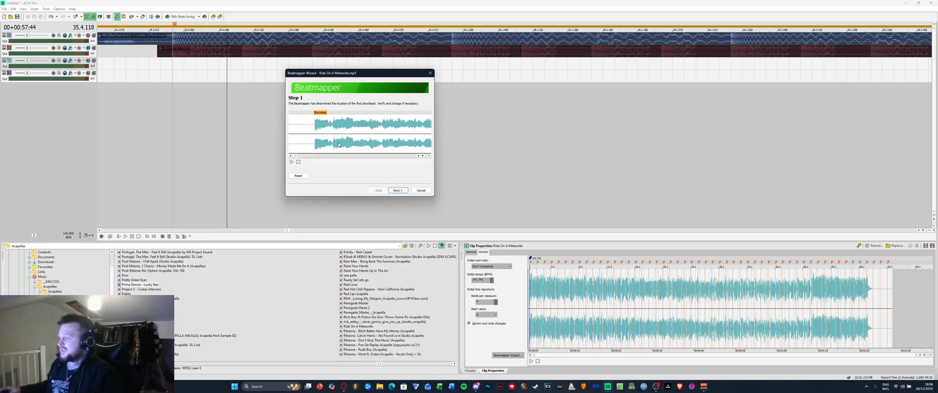
scroll(343, 130, down, 2)
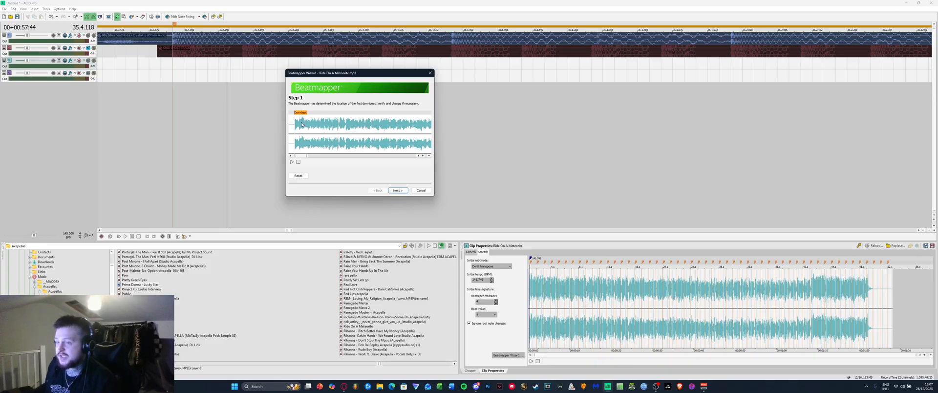
scroll(292, 122, up, 5)
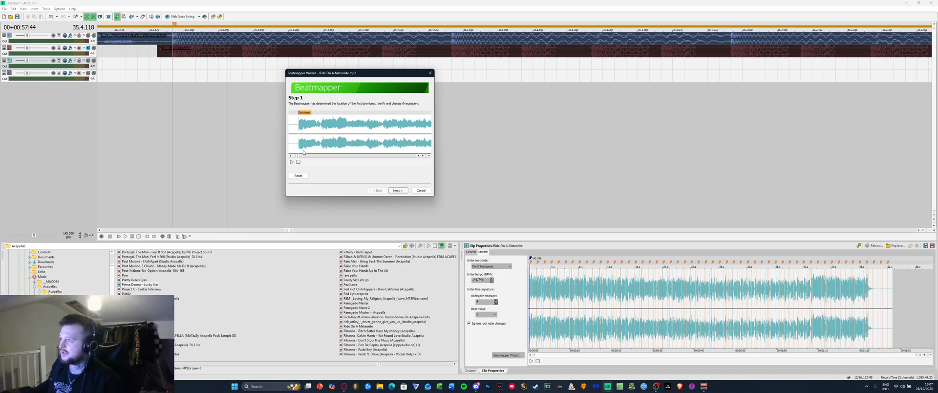
key(space)
key(space)
scroll(310, 142, up, 5)
click(348, 143)
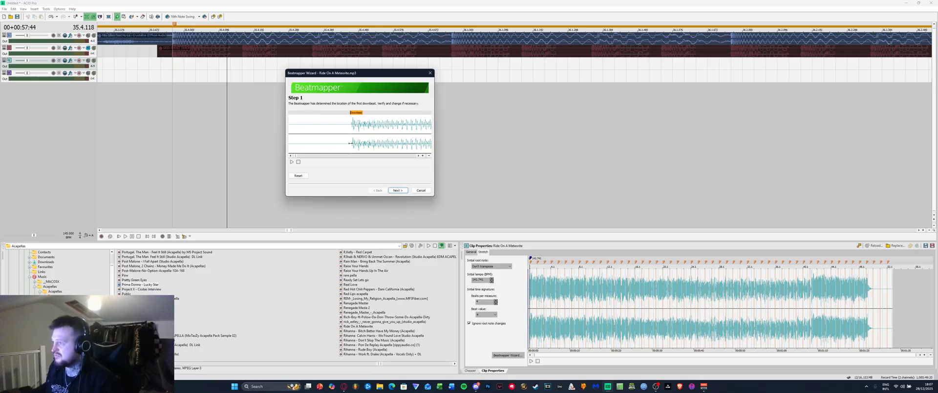
click(400, 190)
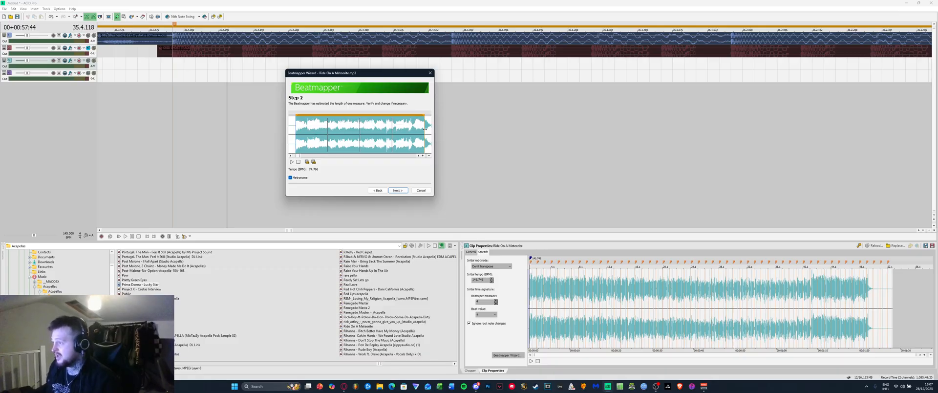
Adjust the first measure's end against the metronome until the tempo reads about 142 BPM
drag(424, 129, 344, 141)
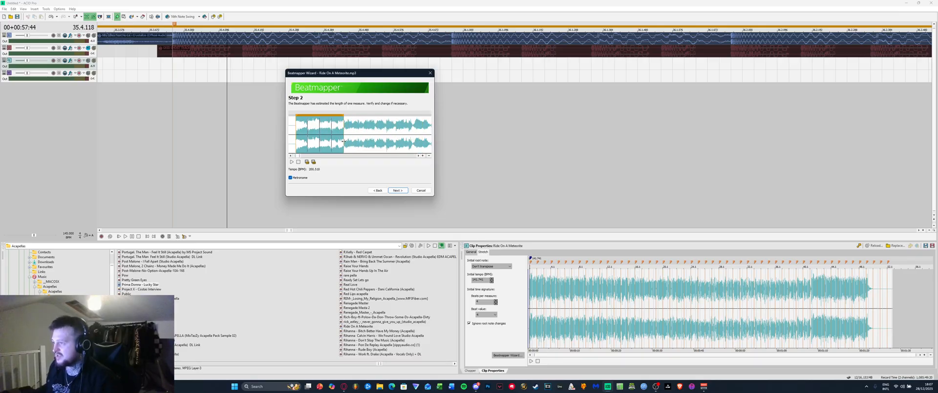
scroll(308, 141, up, 1)
scroll(328, 143, down, 2)
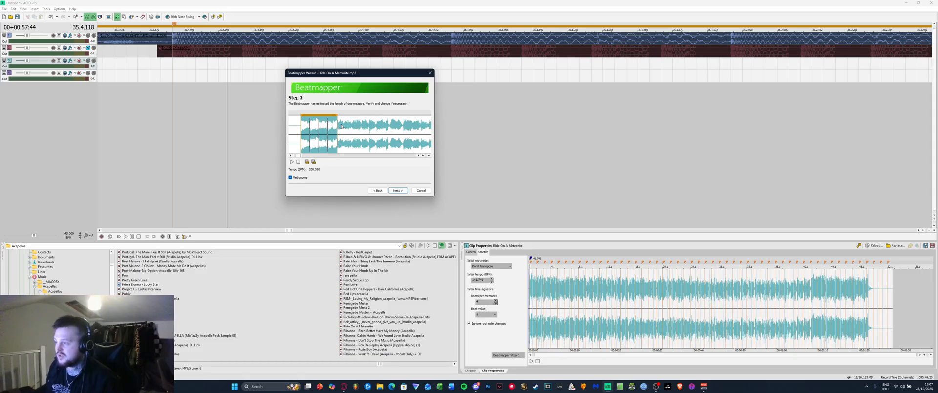
drag(337, 130, 354, 139)
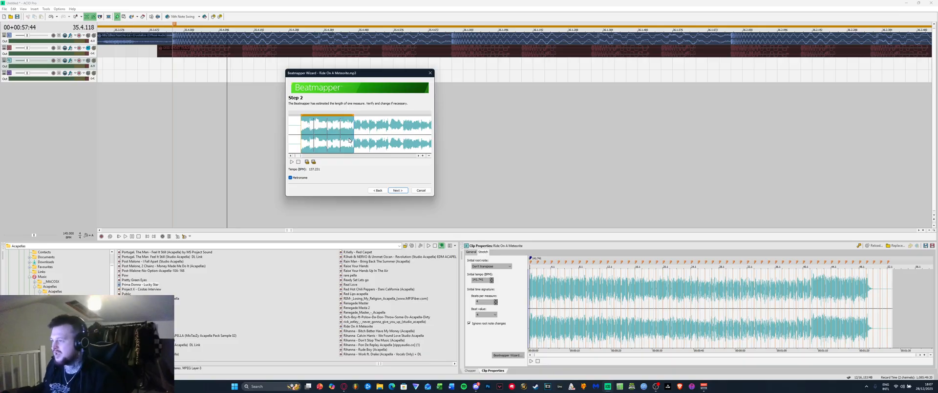
scroll(295, 143, up, 2)
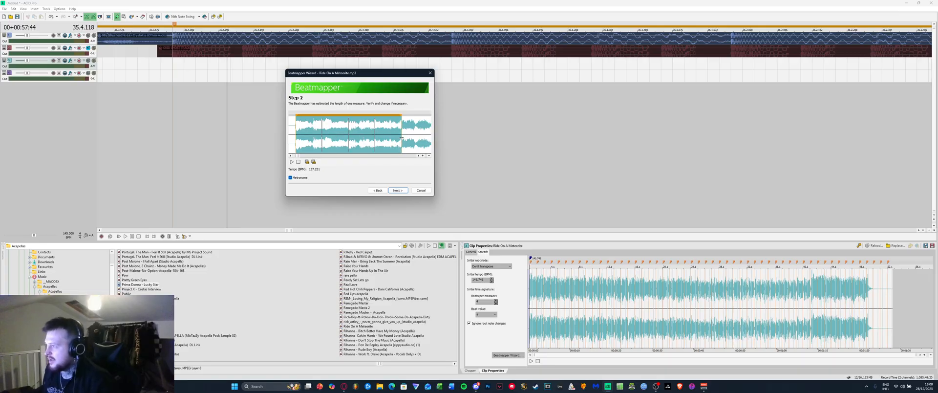
drag(403, 138, 397, 137)
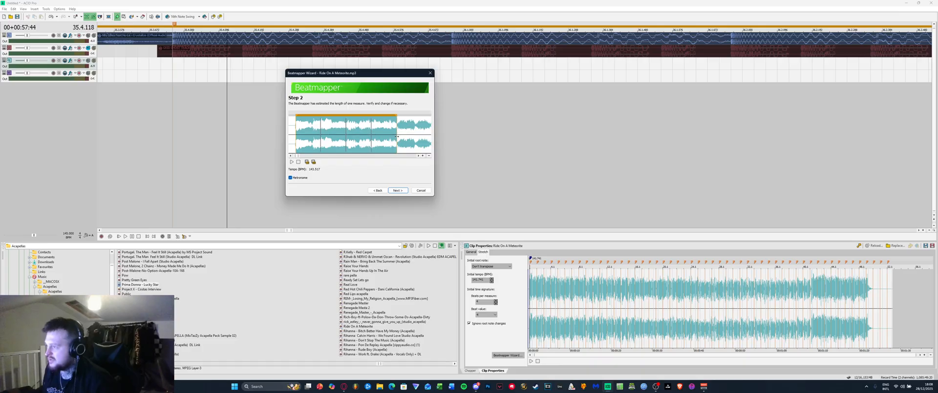
key(space)
mouse_move(396, 138)
mouse_down()
mouse_move(367, 140)
mouse_move(397, 144)
mouse_up()
key(space)
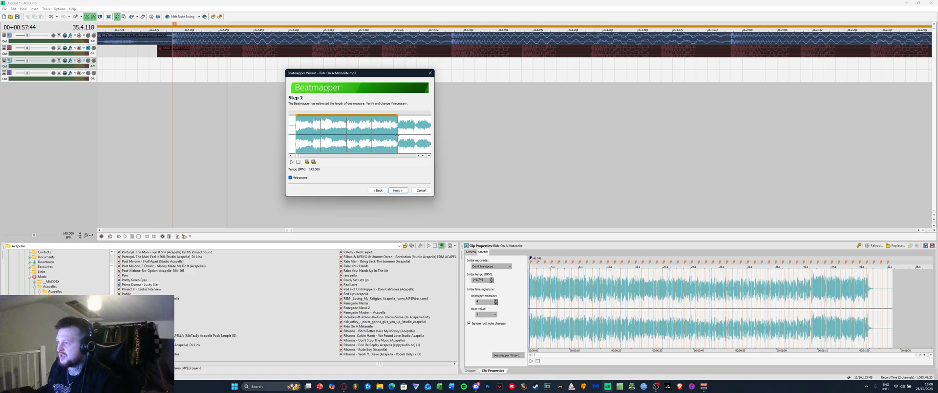
click(398, 190)
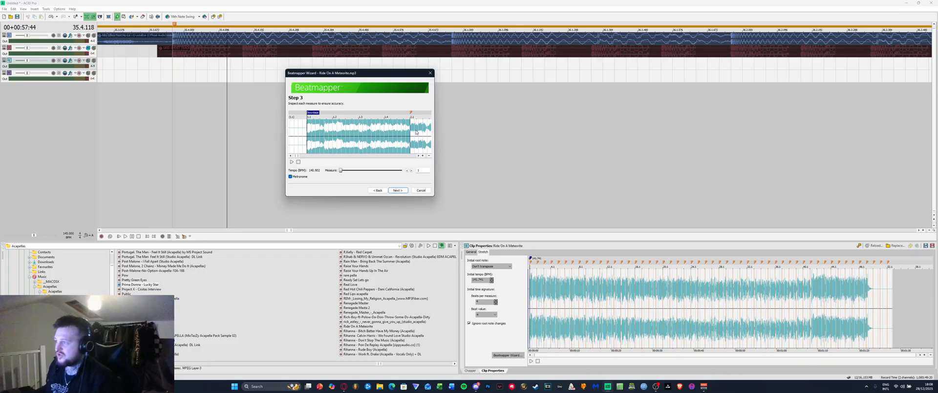
Nudge the 2.1 downbeat marker until it lines up with the vocal, then advance to Finished
scroll(410, 127, up, 4)
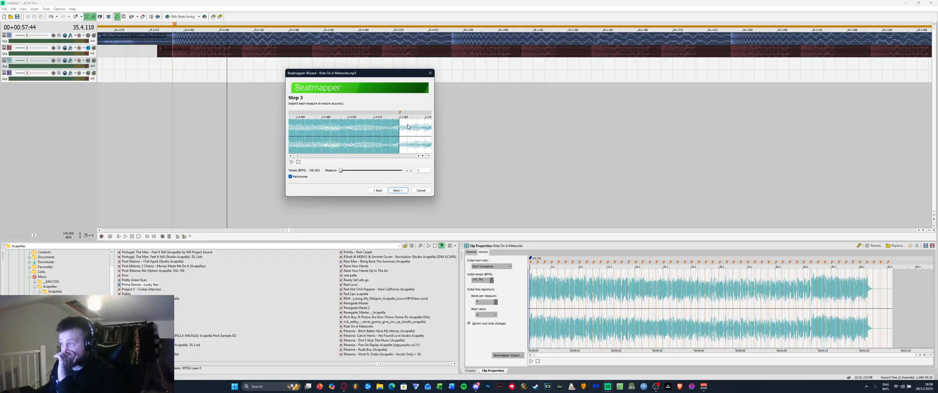
scroll(408, 126, up, 3)
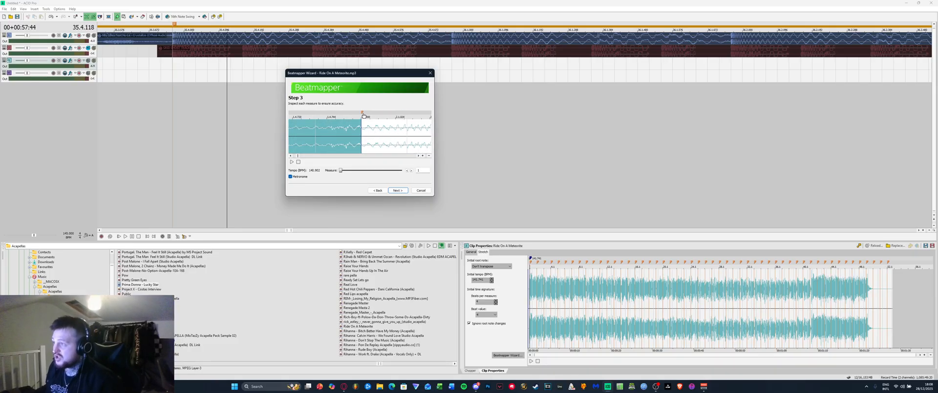
drag(363, 113, 359, 113)
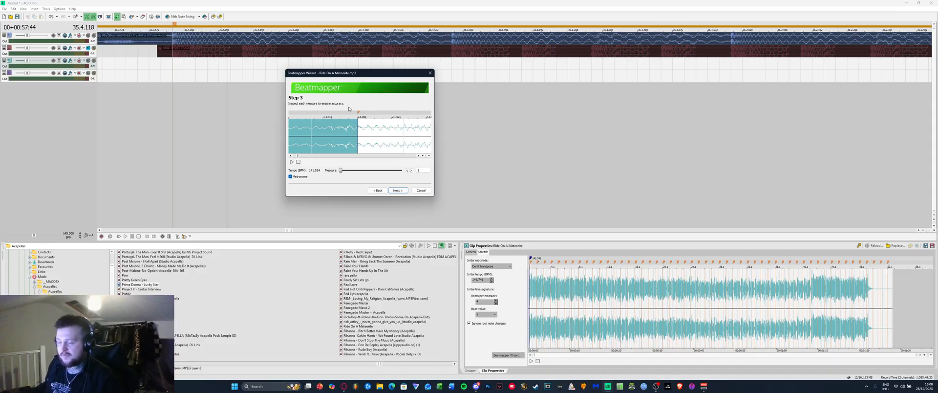
scroll(349, 126, down, 3)
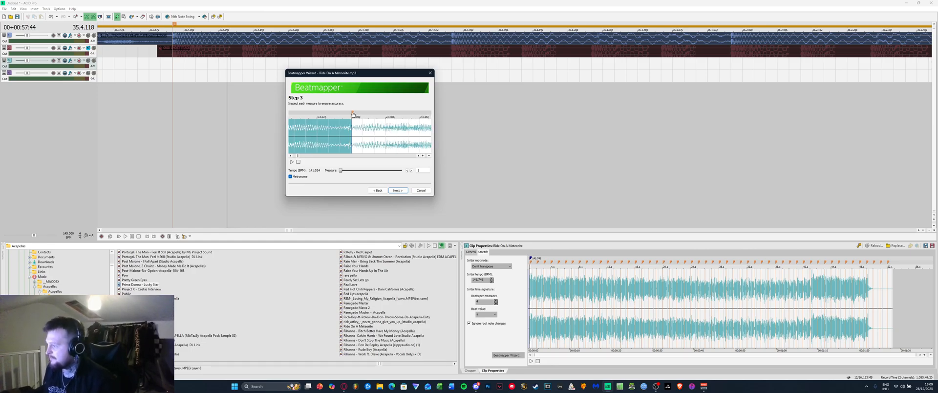
drag(352, 114, 343, 118)
scroll(352, 122, up, 5)
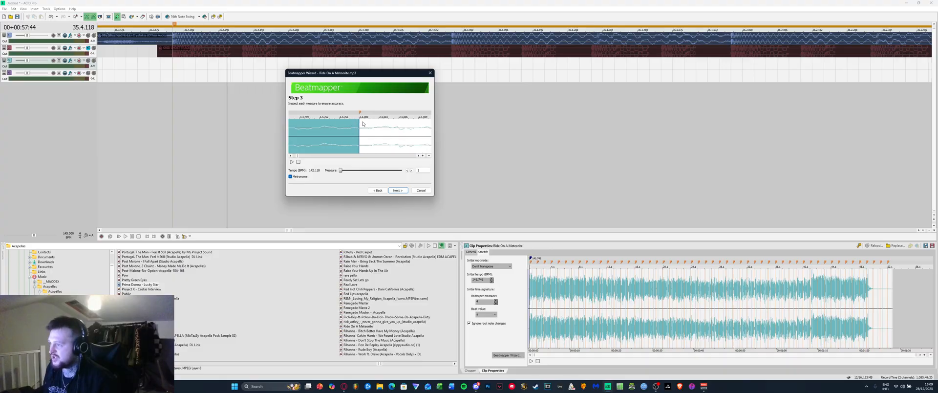
drag(360, 113, 362, 114)
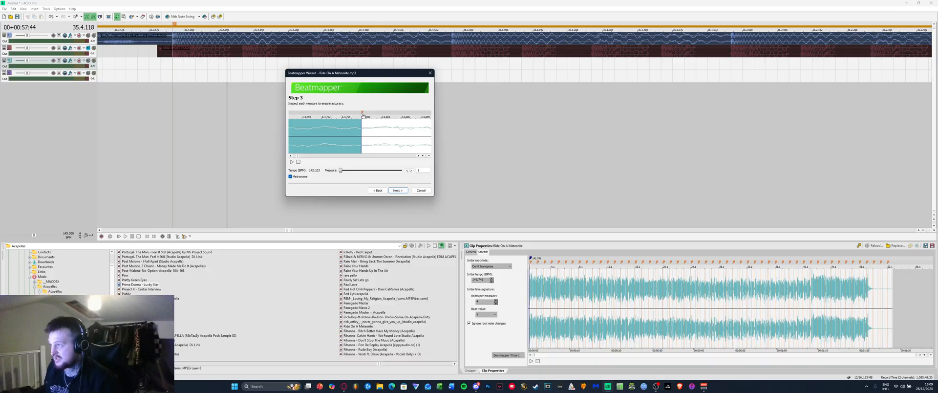
drag(364, 117, 377, 124)
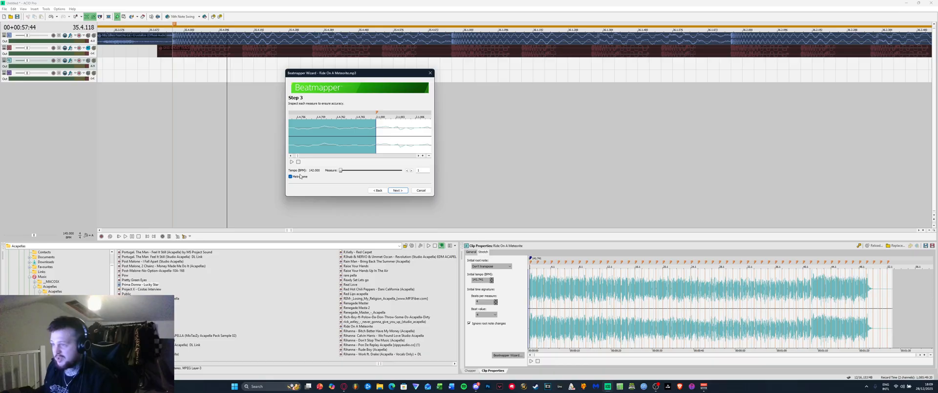
click(397, 190)
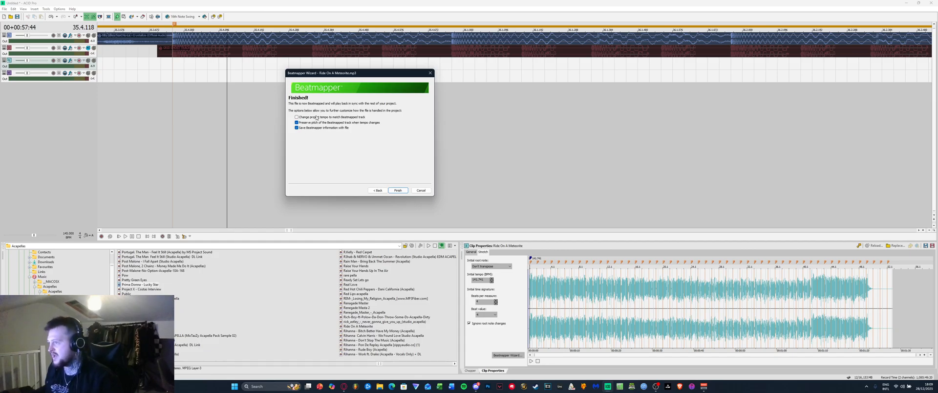
Finish beatmapping and remove the stray Prima Donna event from track 4
click(397, 190)
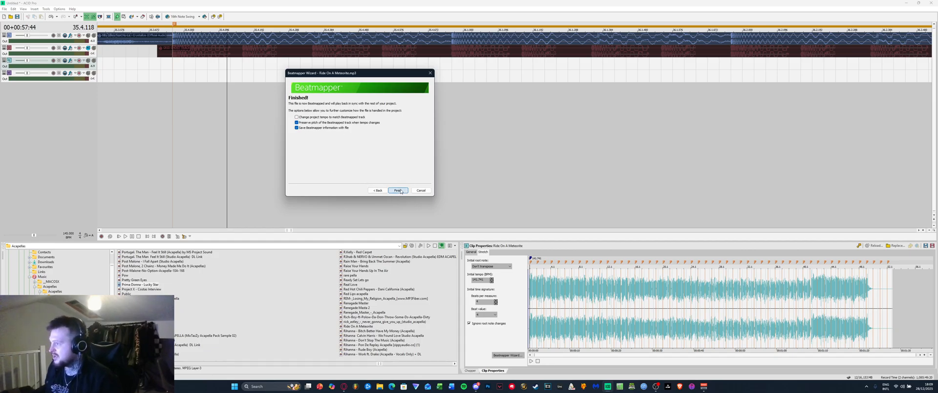
drag(172, 74, 572, 74)
right_click(239, 79)
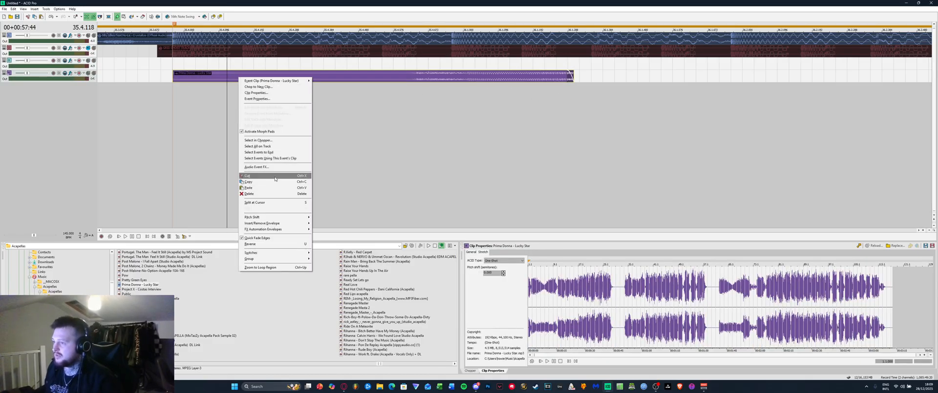
click(247, 176)
Draw the Ride On A Meteorite event on track 3 and drag its edge far to the right
drag(175, 62, 300, 73)
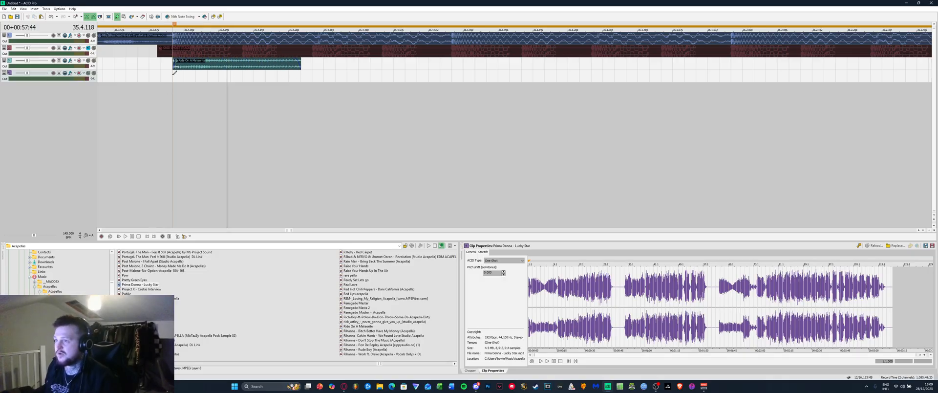
scroll(203, 67, down, 2)
scroll(203, 67, down, 2)
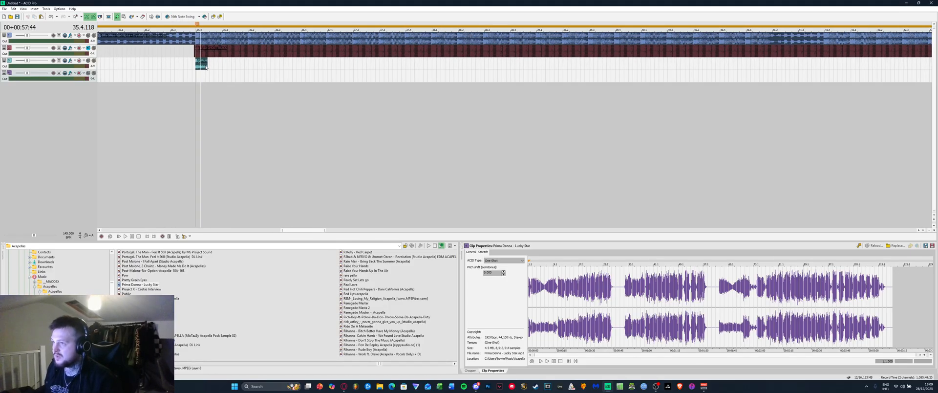
drag(207, 67, 923, 85)
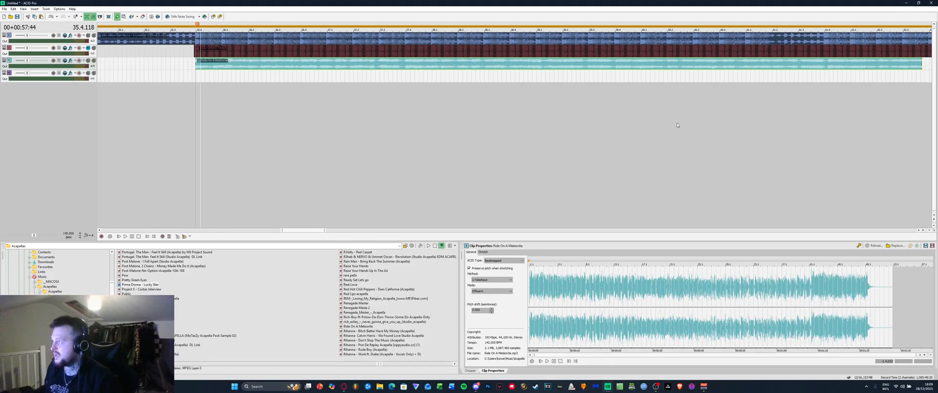
Play the acapella from its start, then lengthen the clip to cover the song
click(185, 91)
key(space)
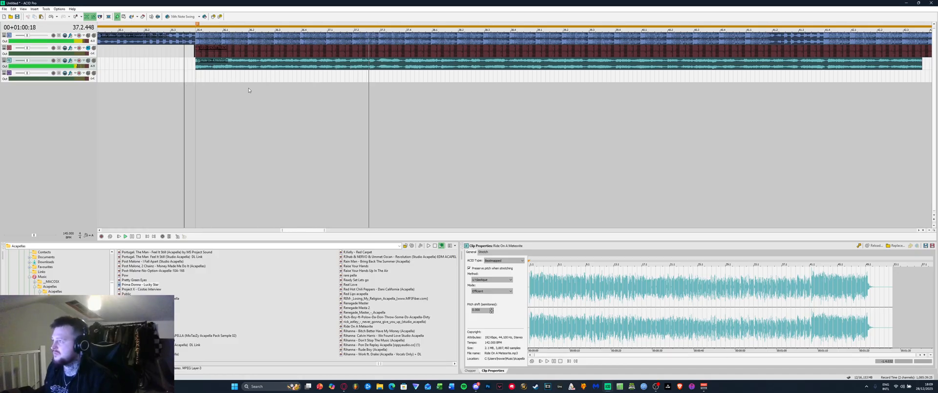
key(space)
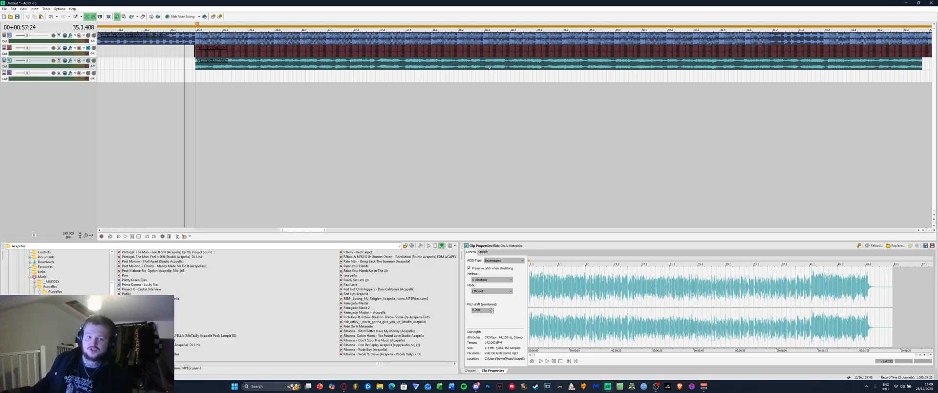
scroll(489, 69, down, 5)
drag(560, 65, 889, 66)
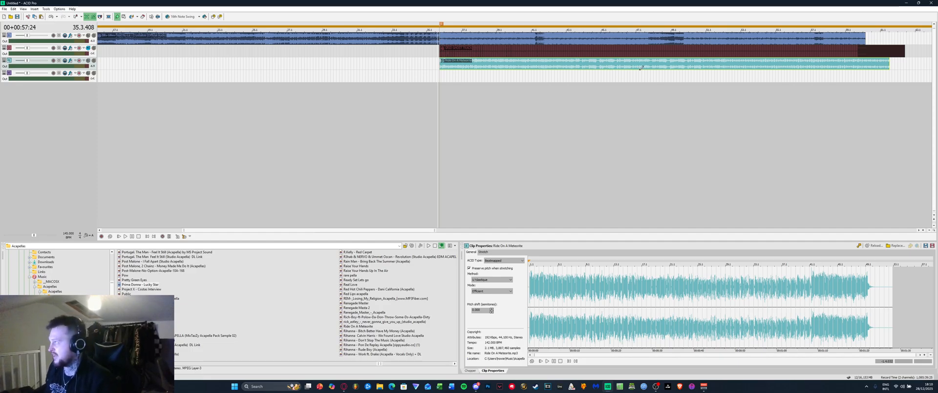
Check the acapella's sync by playing from later and earlier points in the song
click(666, 66)
scroll(665, 66, up, 4)
click(781, 66)
scroll(781, 67, up, 1)
scroll(590, 83, down, 3)
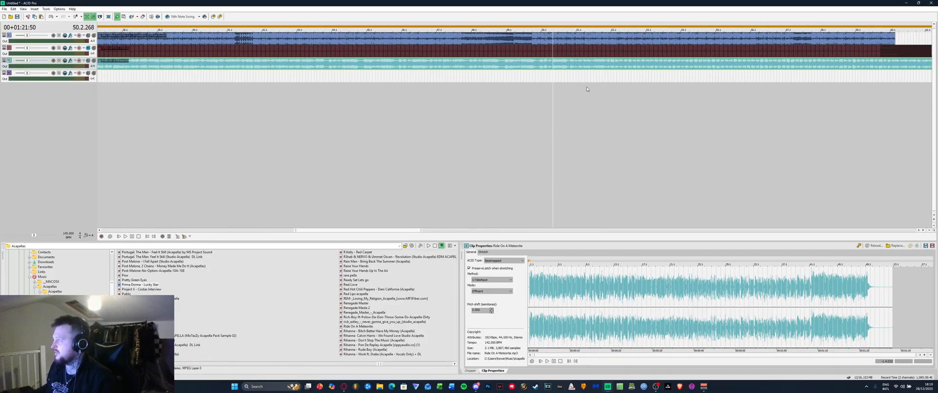
click(530, 109)
key(space)
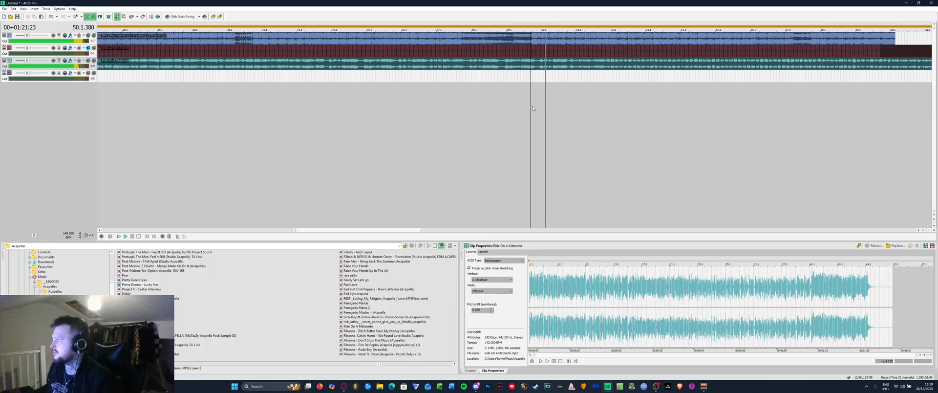
click(288, 100)
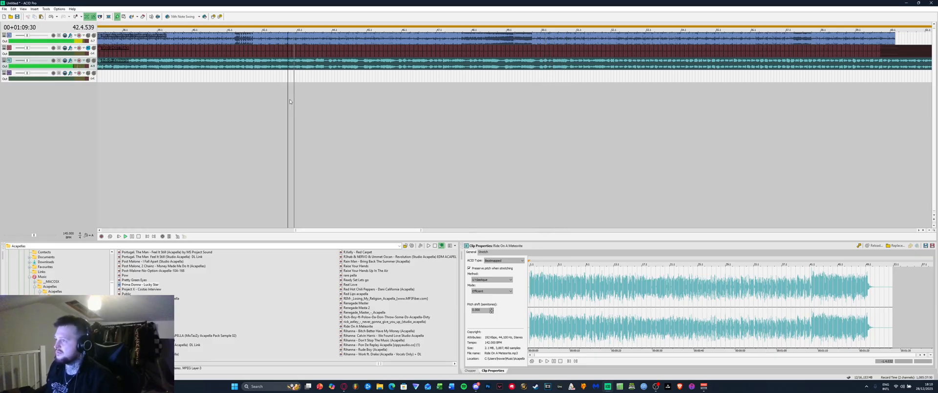
click(198, 97)
scroll(198, 97, up, 2)
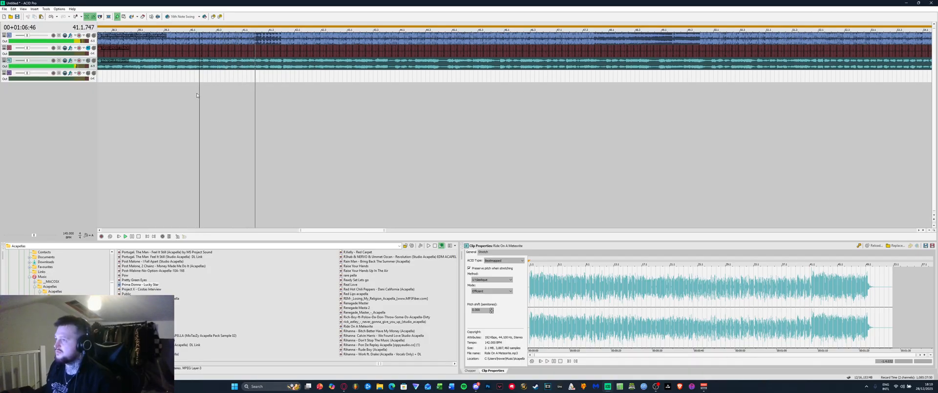
key(space)
Select the acapella clip on track 3 and play from near its beginning
click(282, 69)
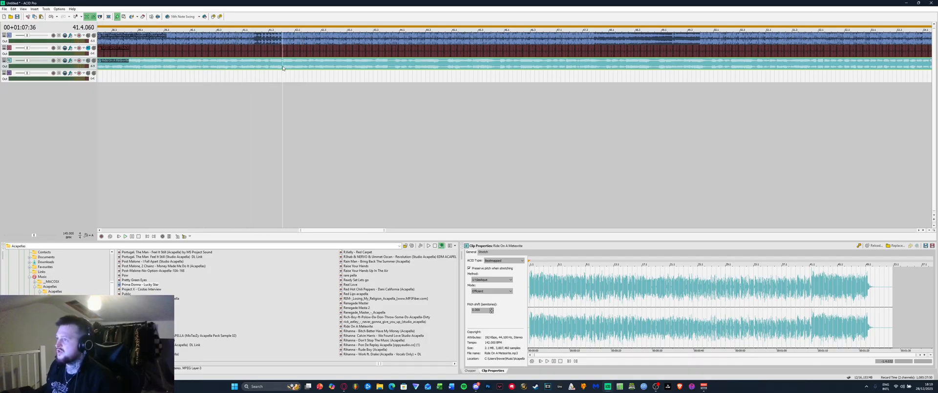
scroll(281, 68, up, 3)
scroll(281, 69, down, 5)
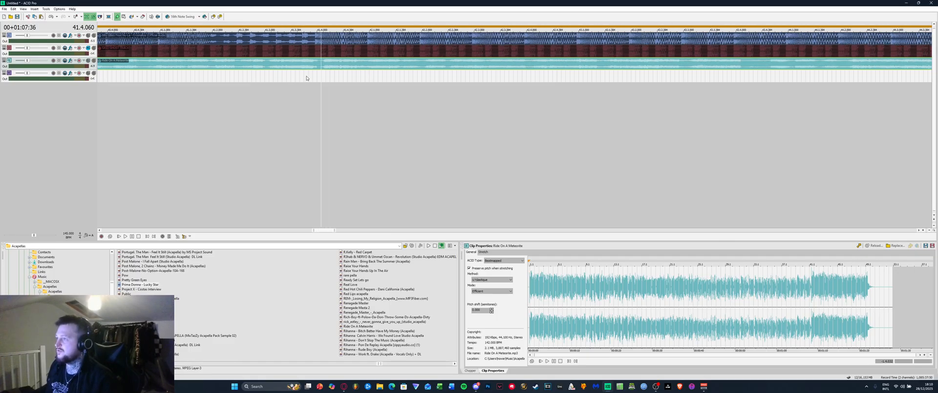
scroll(195, 107, down, 3)
click(127, 103)
key(space)
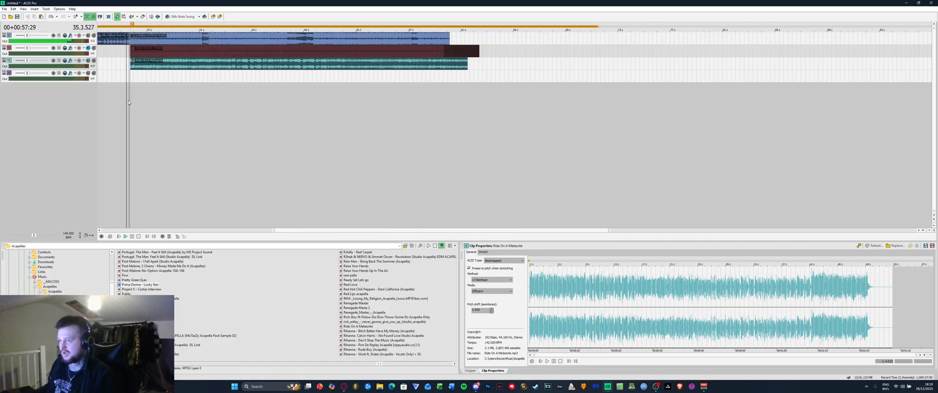
scroll(169, 96, up, 2)
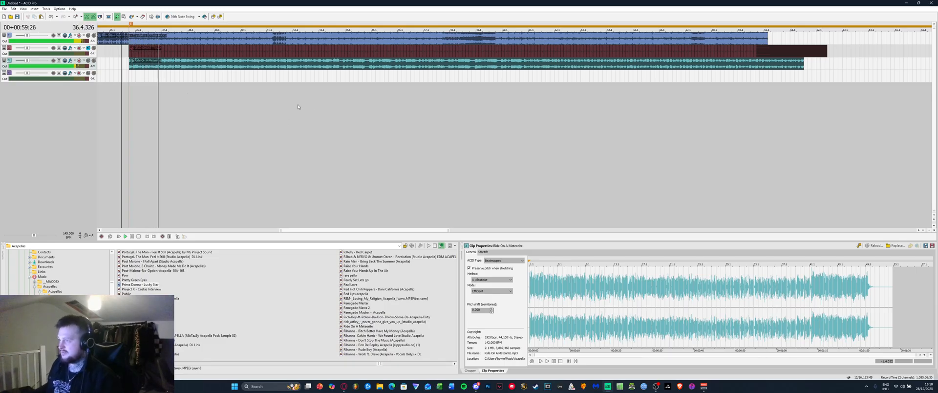
scroll(322, 67, up, 4)
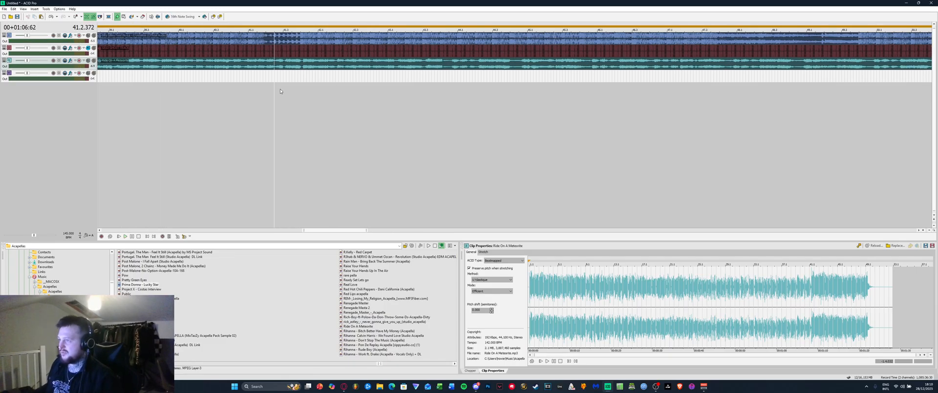
scroll(315, 54, up, 3)
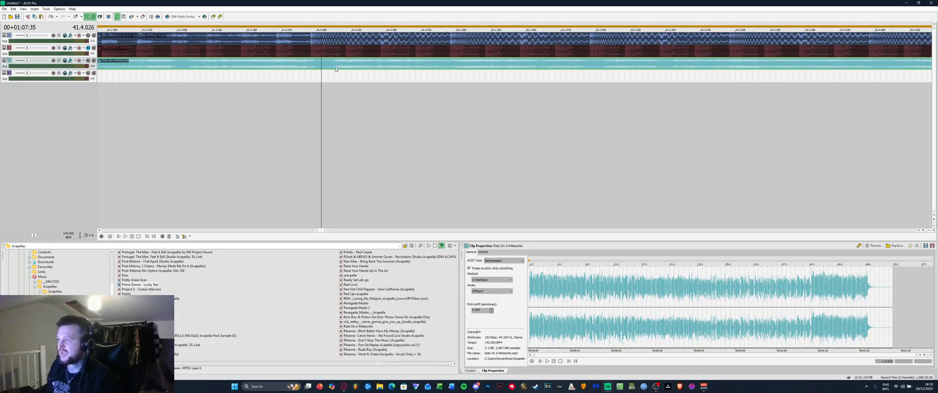
Select the GRID GHOST TRACK clip and show its stretch settings
click(311, 47)
scroll(309, 54, up, 2)
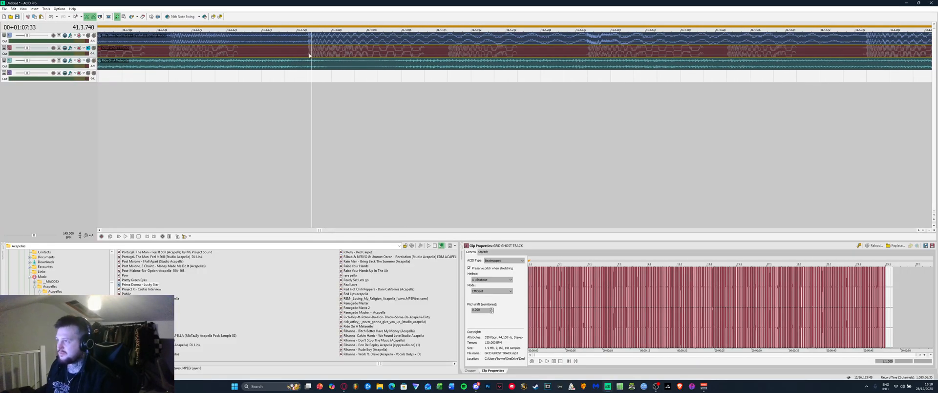
click(307, 57)
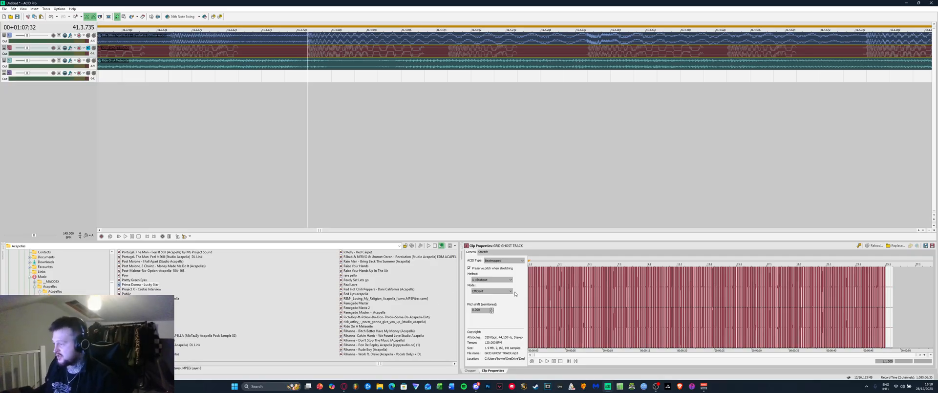
click(483, 252)
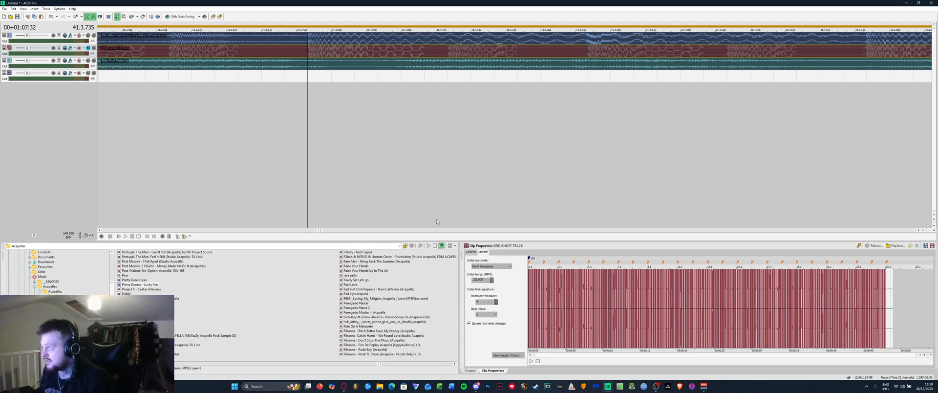
Select Ride On A Meteorite and lower its tempo to 141 BPM
click(308, 66)
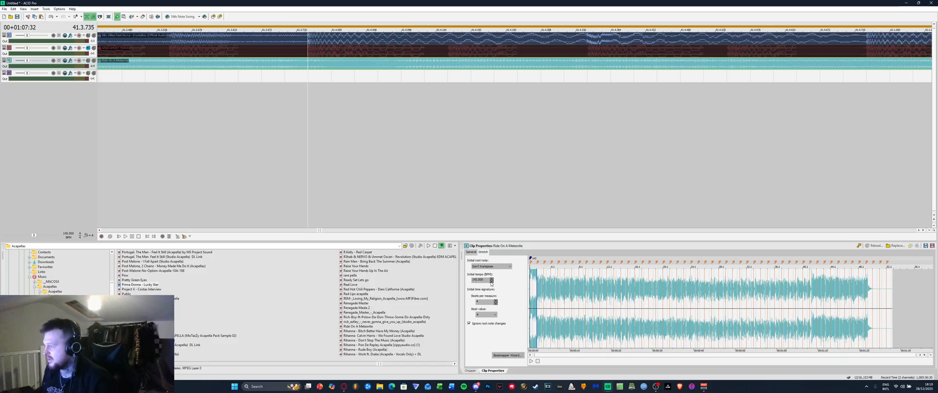
drag(492, 280, 491, 280)
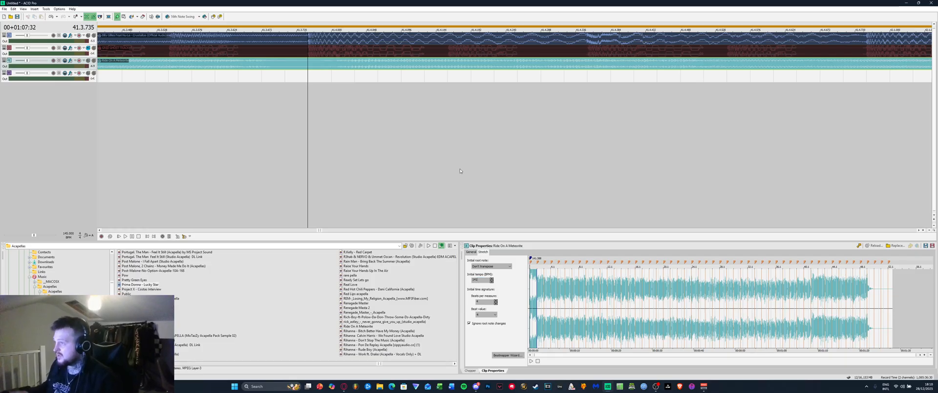
double_click(302, 59)
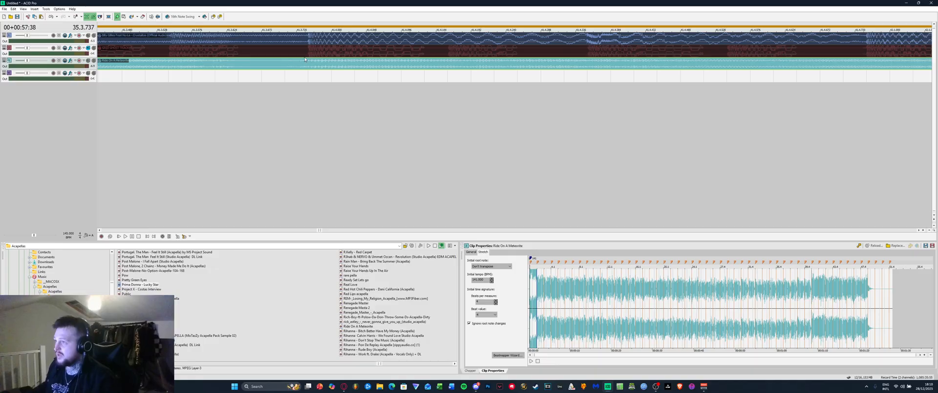
Play the song from a later point to check the acapella at 141 BPM
scroll(307, 70, down, 8)
scroll(225, 109, down, 5)
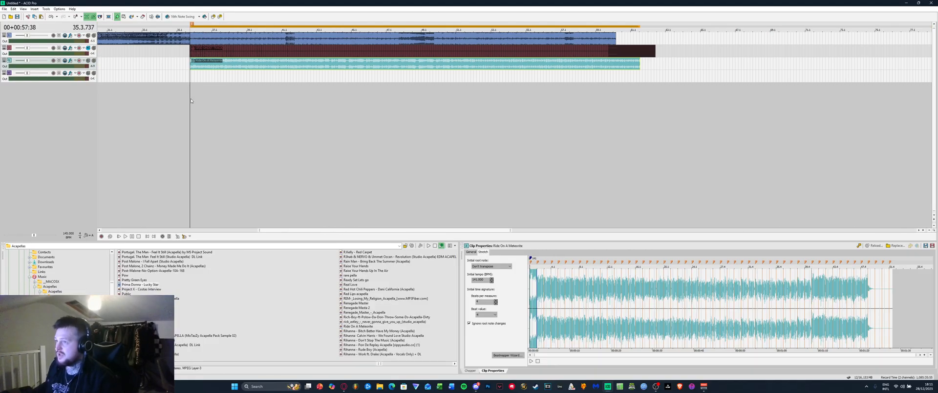
scroll(191, 102, up, 3)
key(space)
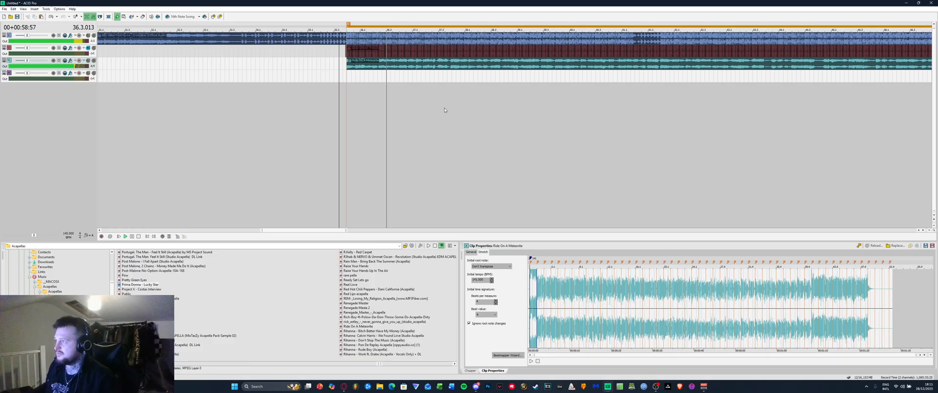
click(617, 116)
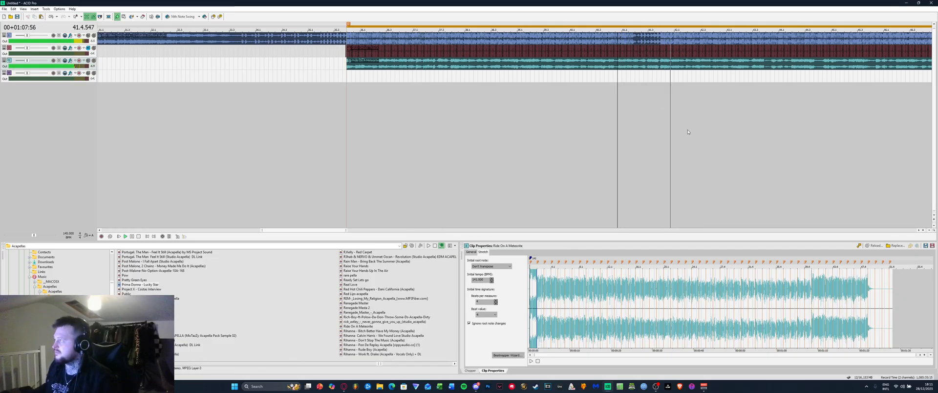
scroll(694, 97, up, 3)
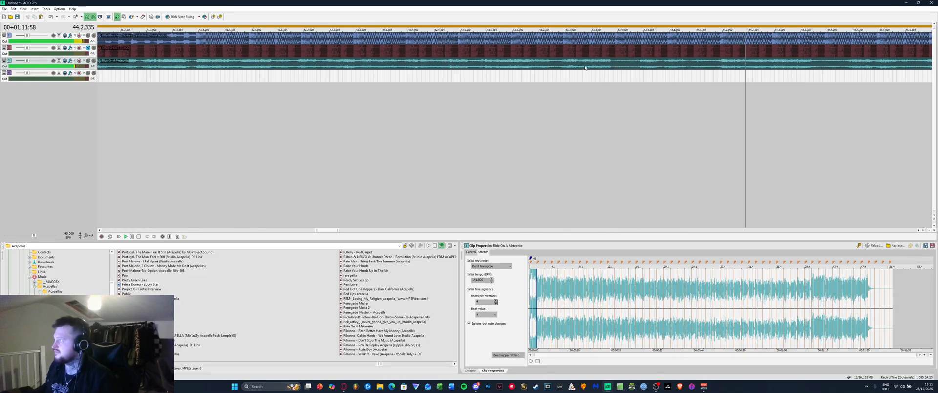
scroll(585, 68, down, 2)
key(space)
scroll(651, 81, down, 1)
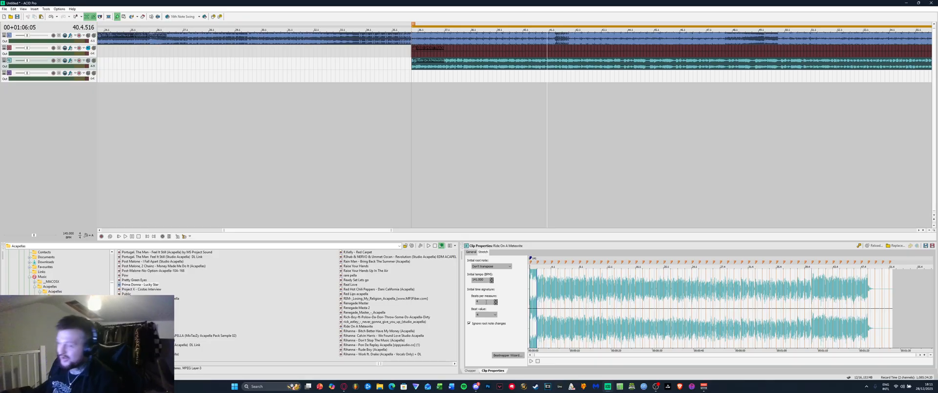
Rerun the Beatmapper: keep the downbeat, shorten the measure, and fine-tune the tempo to 141.000 BPM
click(506, 355)
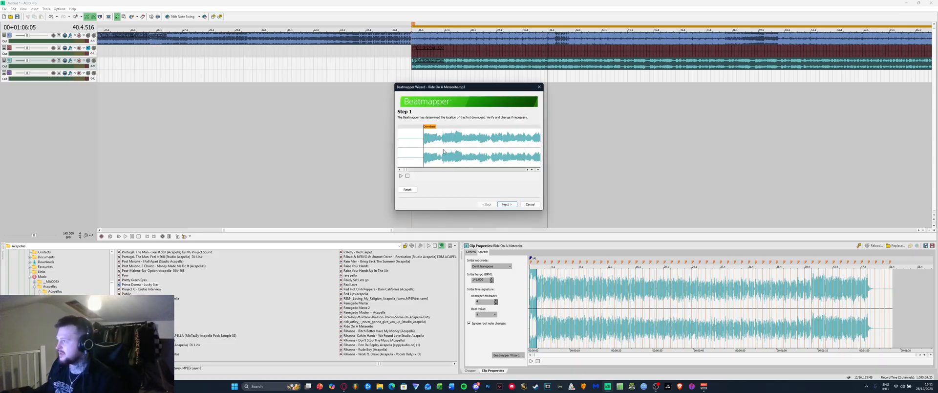
scroll(410, 137, up, 6)
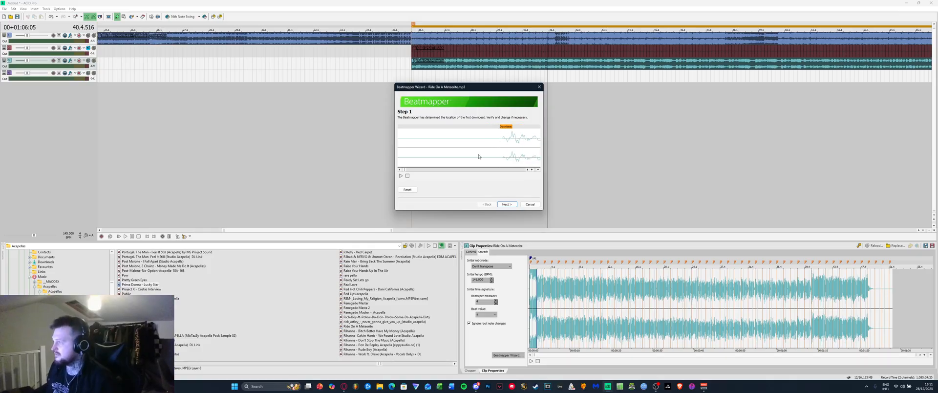
click(508, 205)
mouse_move(532, 129)
mouse_down()
mouse_move(501, 129)
mouse_move(473, 151)
mouse_up()
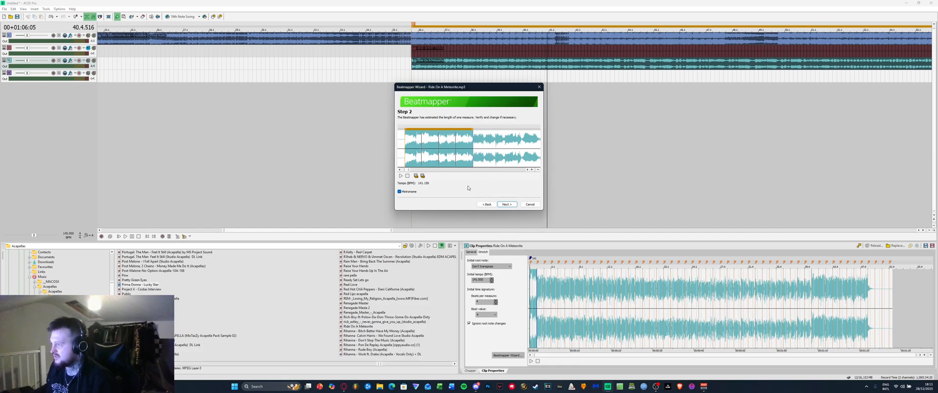
click(507, 204)
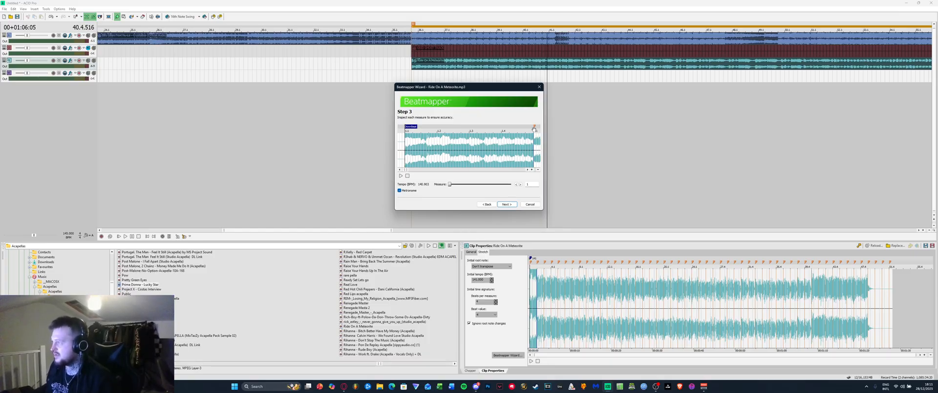
scroll(533, 133, up, 10)
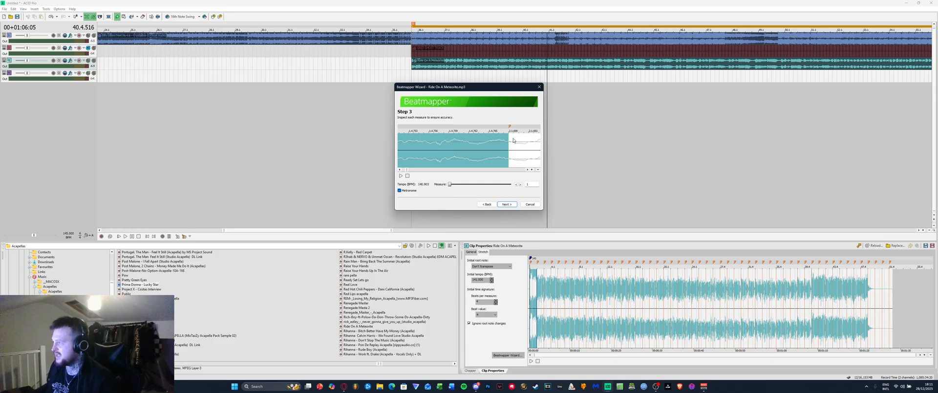
drag(511, 128, 496, 136)
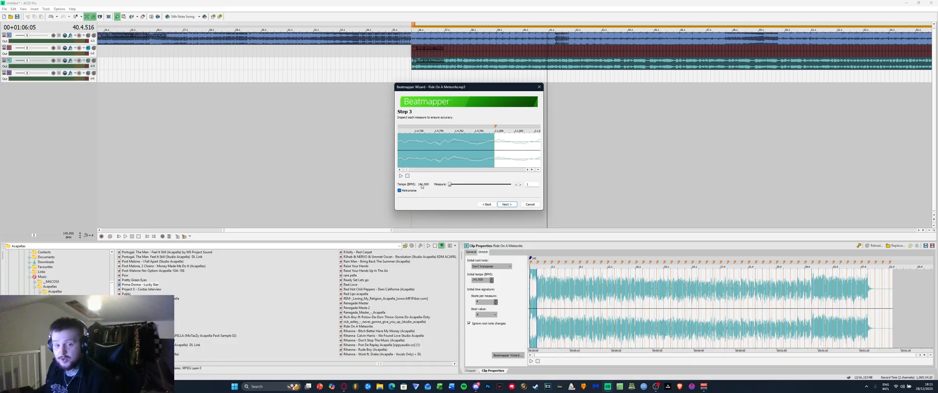
click(507, 205)
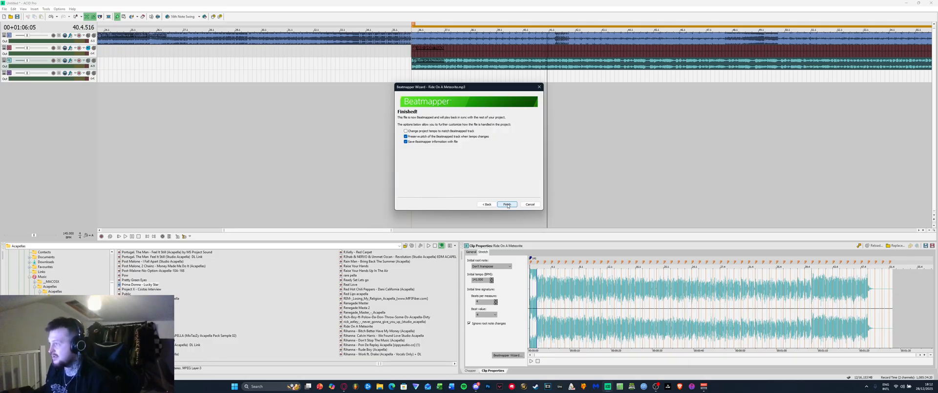
click(507, 204)
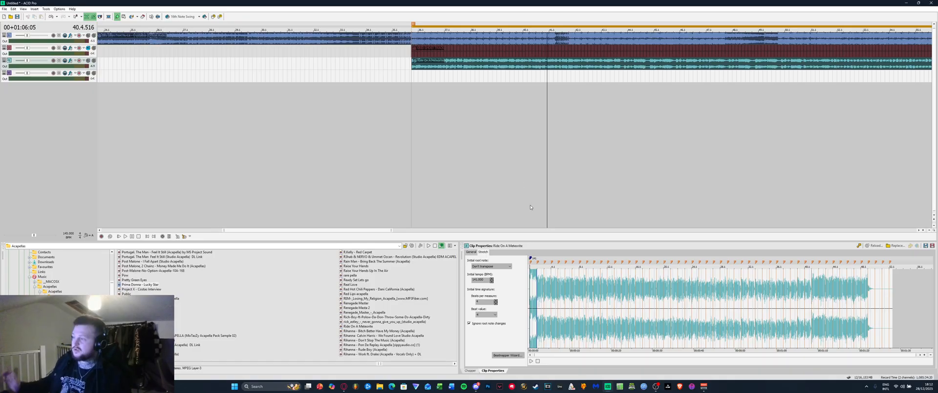
Delete the old Ride On A Meteorite clip from track 3
click(451, 68)
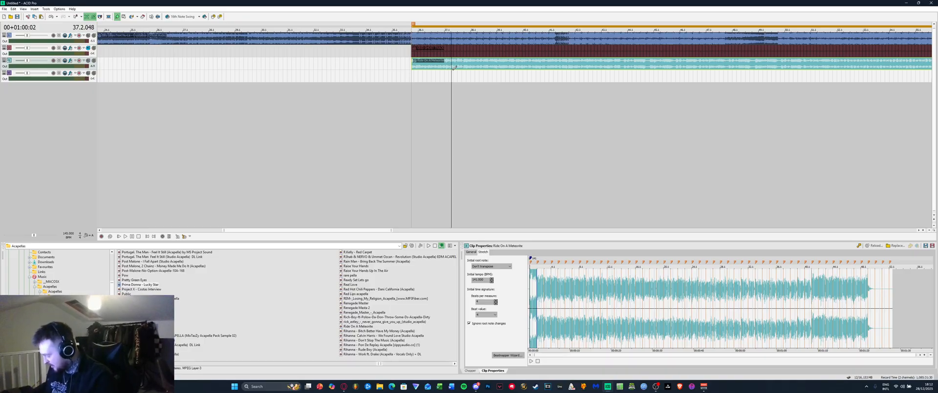
key(Delete)
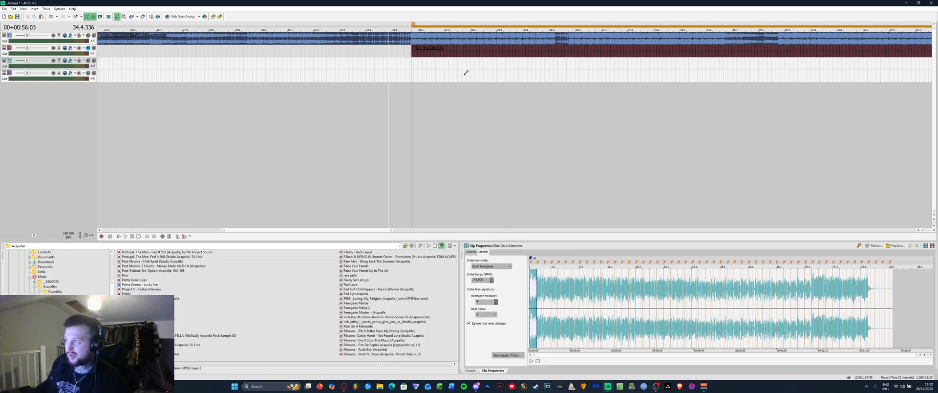
scroll(348, 77, up, 10)
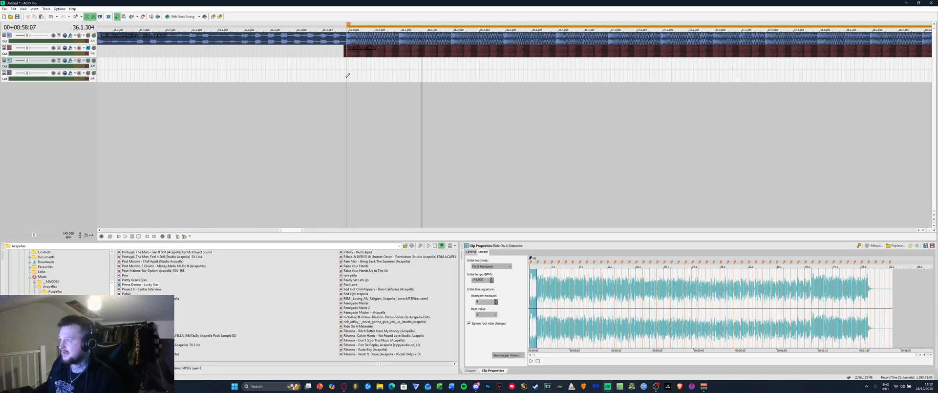
Remove an accidental Prima Donna clip from track 4, select the acapella track, and shorten the loop region
drag(344, 77, 768, 116)
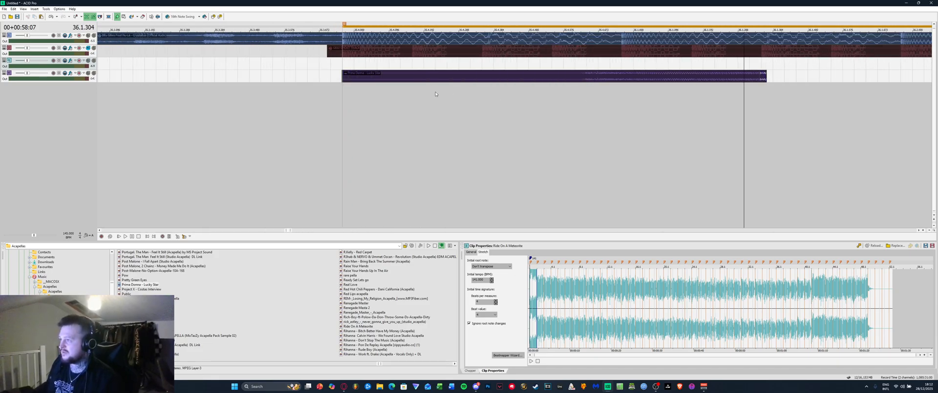
right_click(376, 74)
click(390, 174)
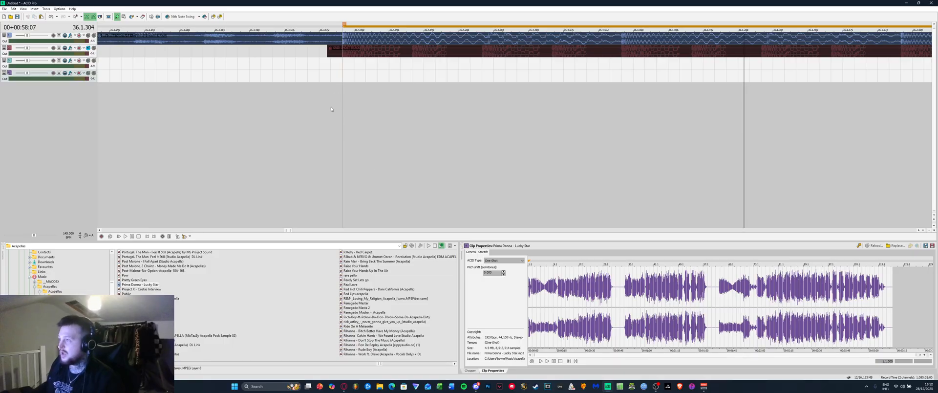
click(343, 63)
drag(678, 103, 717, 105)
Paint the Ride On A Meteorite clip on track 3 at the song start, lengthen it, and play it against the song
click(344, 65)
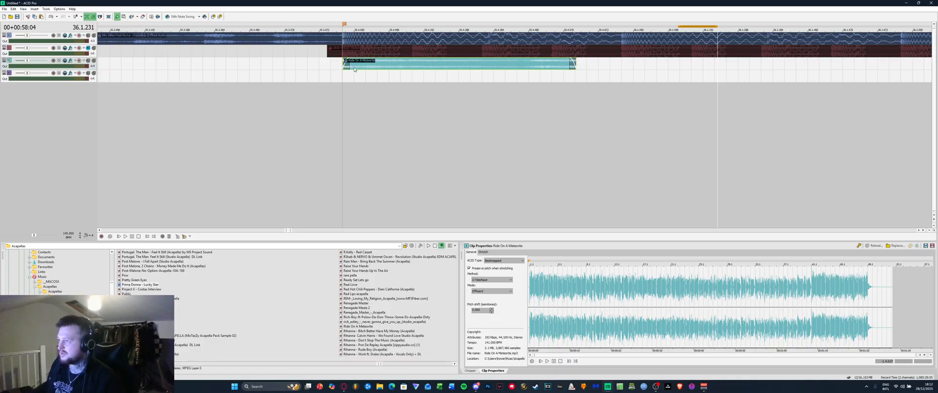
scroll(354, 70, down, 4)
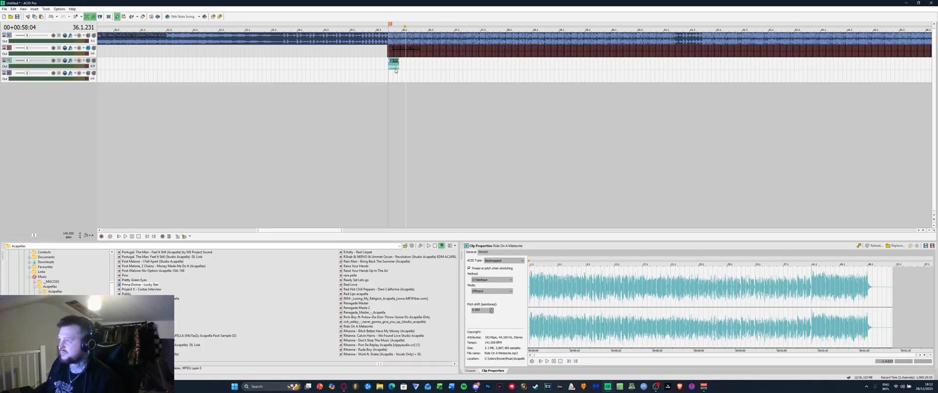
drag(619, 75, 932, 78)
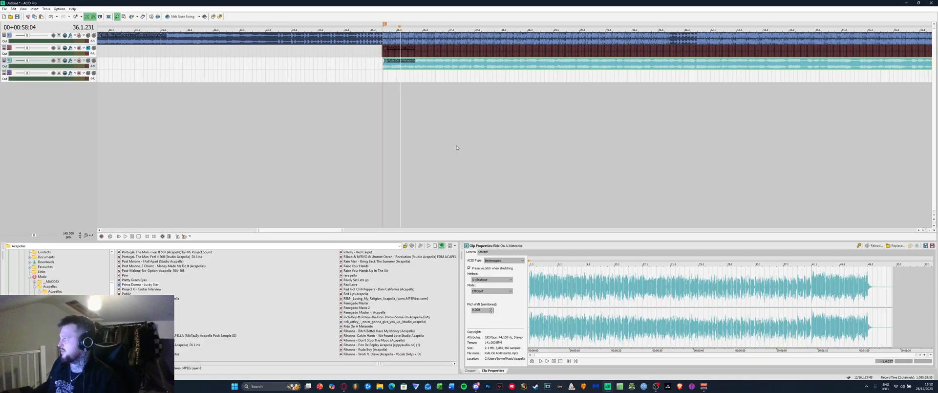
click(359, 125)
key(space)
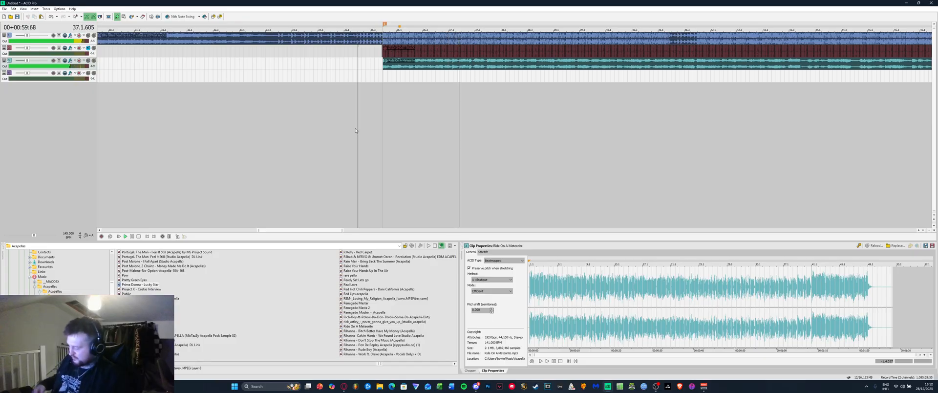
Cut the selected material at the end of the acapella clip
scroll(410, 93, down, 2)
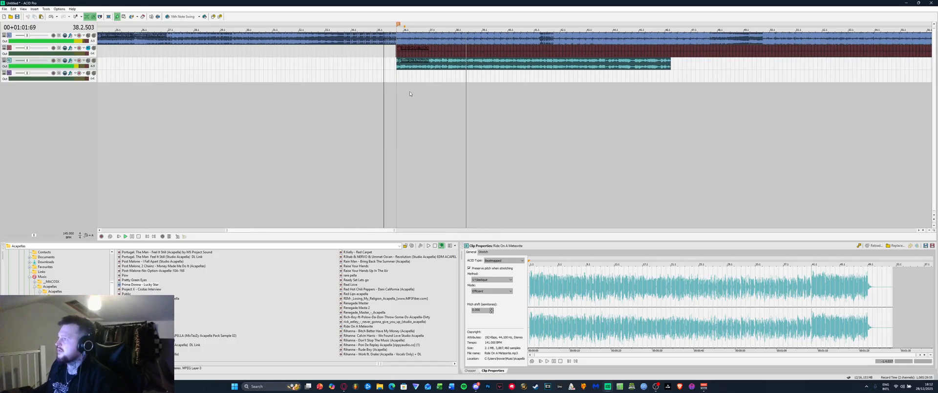
scroll(410, 93, down, 1)
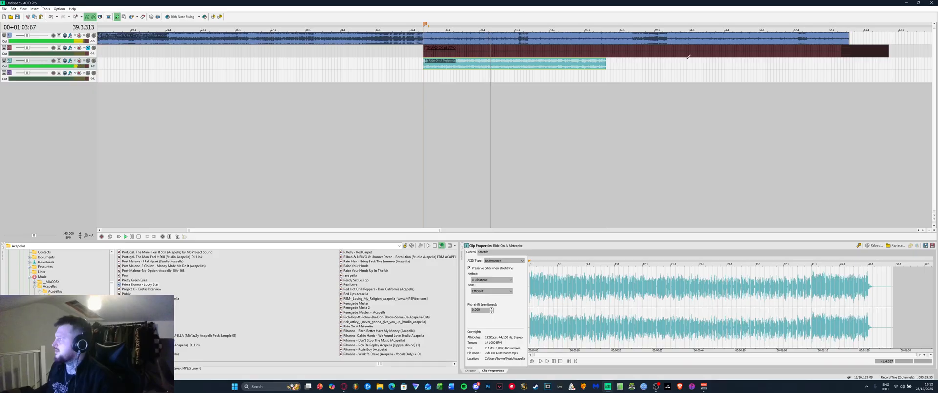
click(714, 54)
click(605, 66)
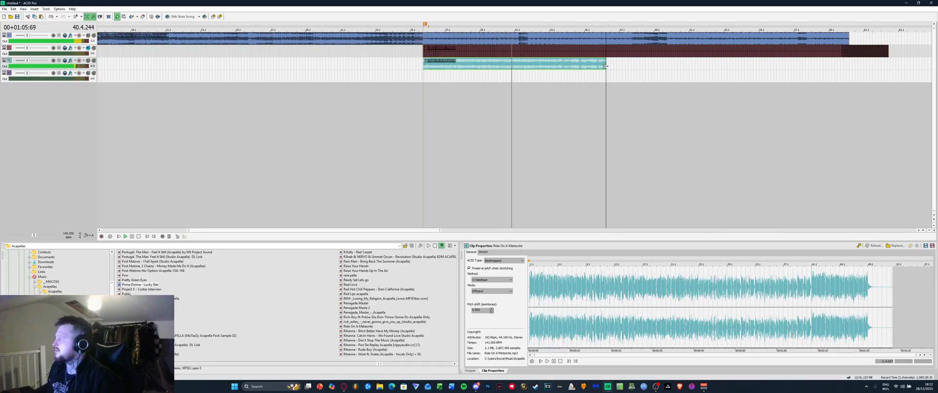
right_click(645, 59)
click(652, 162)
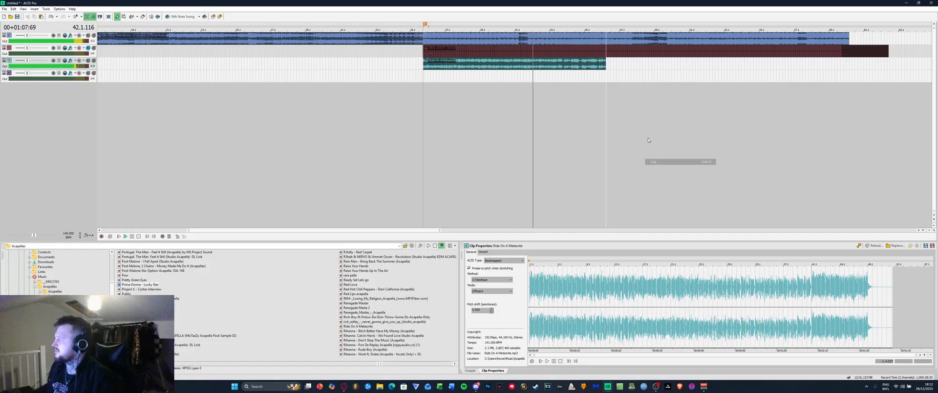
Cut the tiny stray event from track 3 and stop playback
click(605, 63)
click(628, 63)
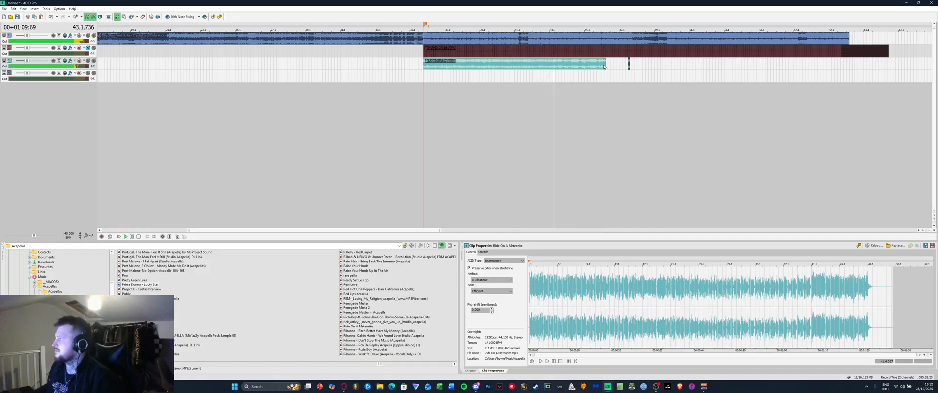
right_click(629, 63)
click(645, 169)
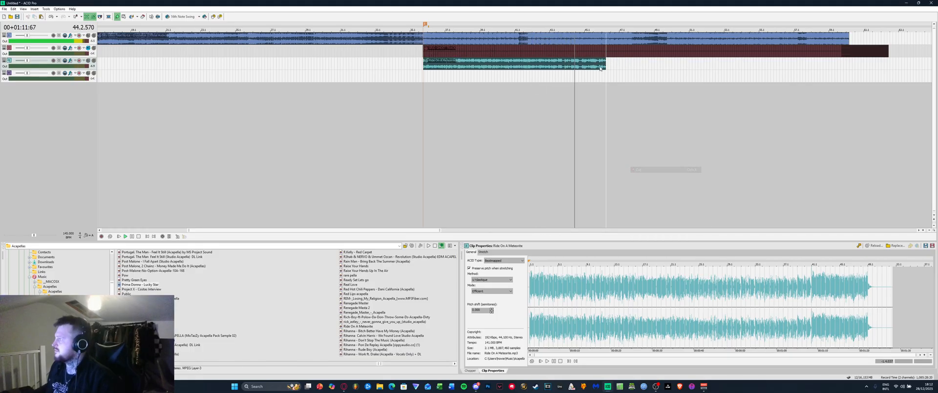
click(603, 66)
click(638, 65)
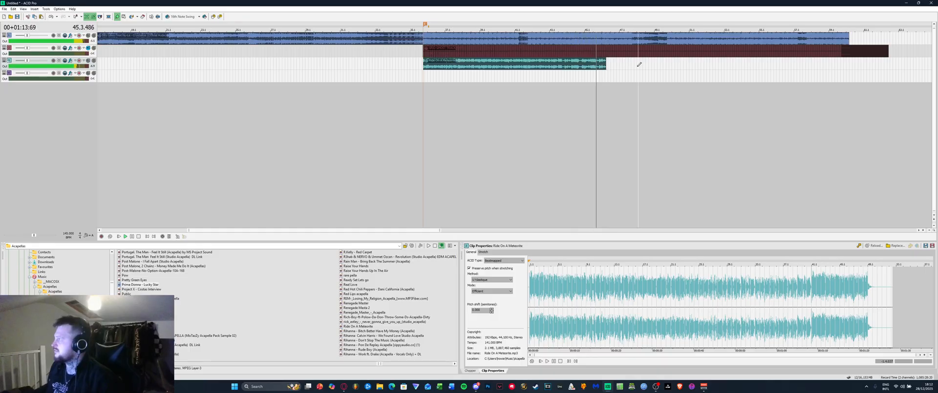
key(space)
Drag the acapella clip's right edge far right, stretching it toward the song's end
click(604, 82)
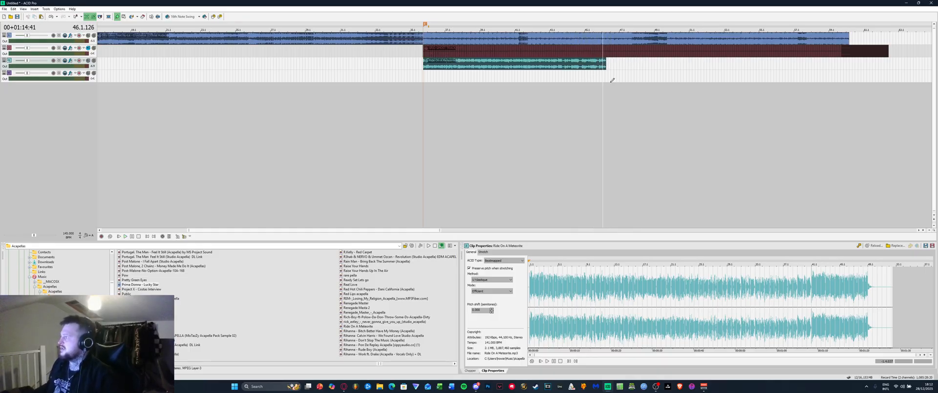
scroll(493, 125, up, 5)
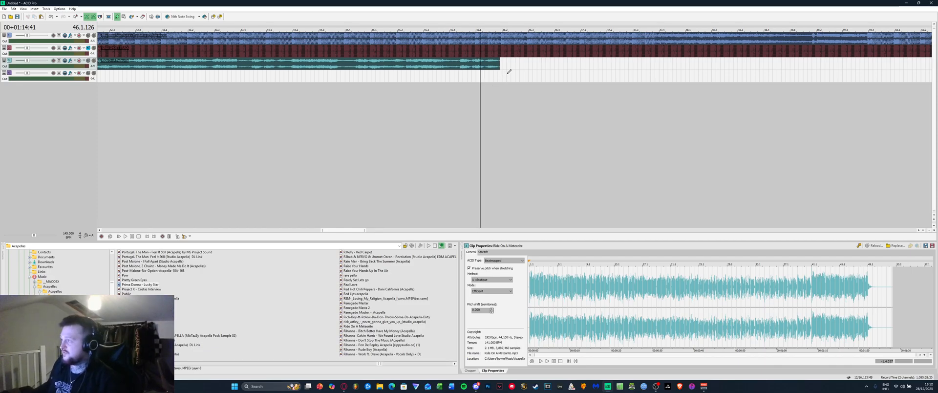
drag(499, 64, 896, 65)
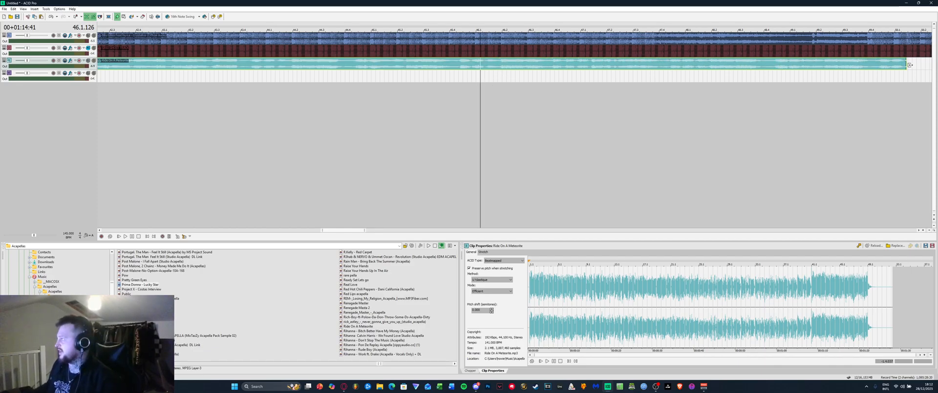
scroll(683, 65, down, 5)
drag(692, 63, 859, 64)
click(585, 123)
key(space)
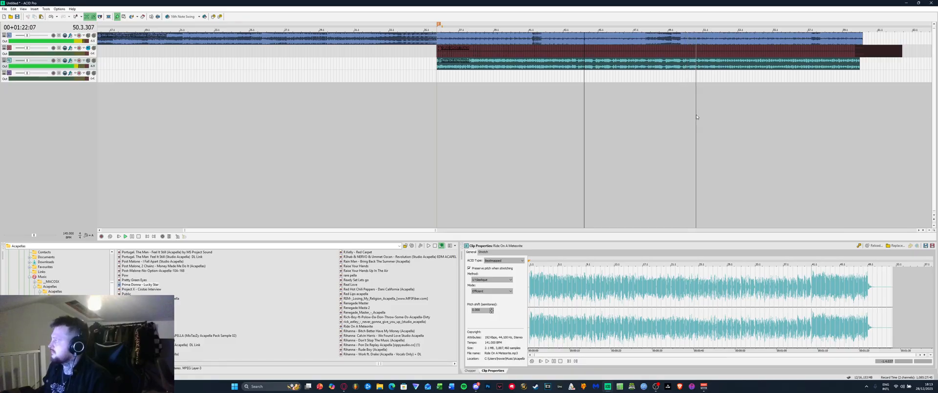
key(space)
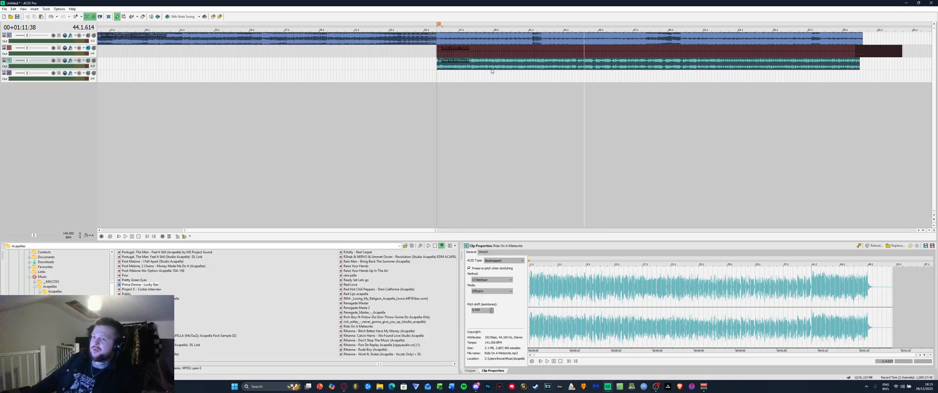
click(419, 136)
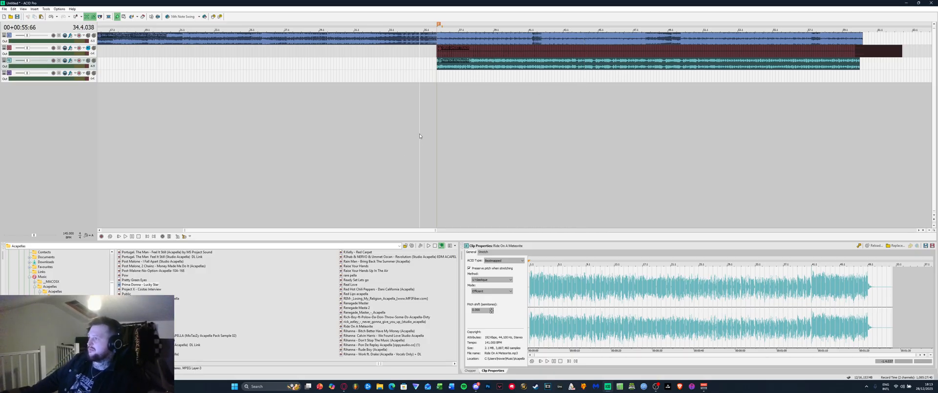